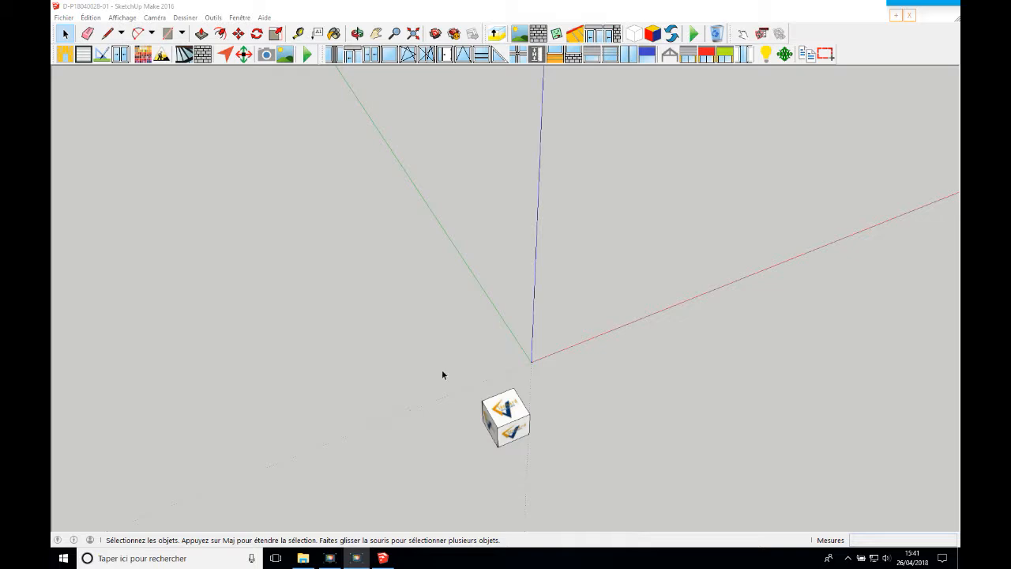
Set the project's product range to AKENA
left_click(102, 57)
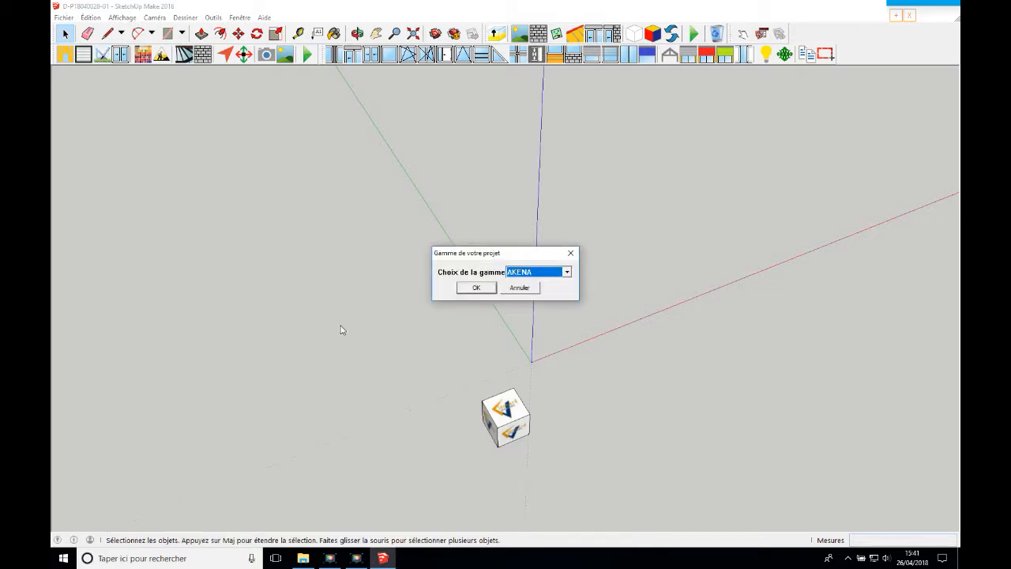
left_click(477, 288)
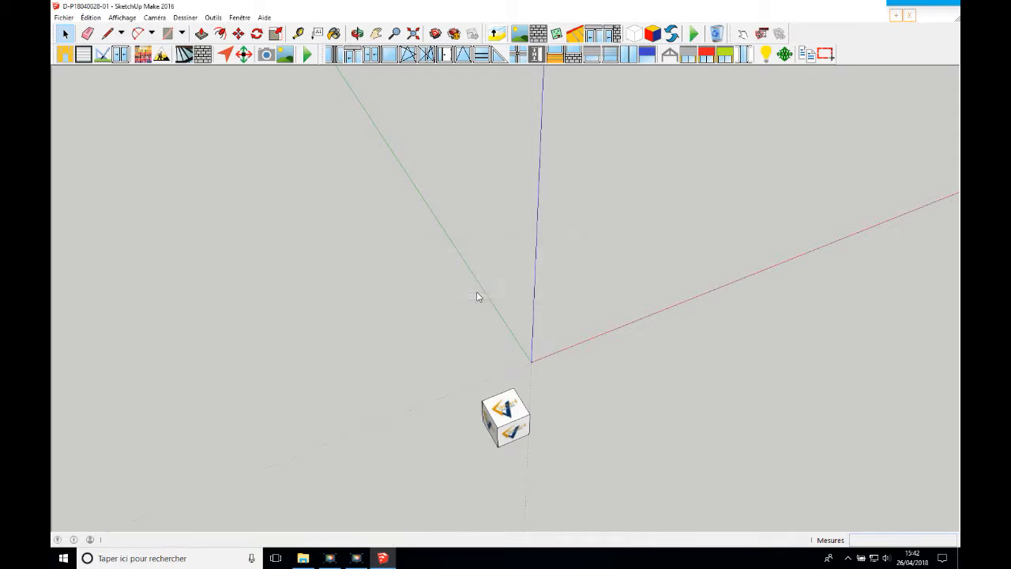
Draw a 250 cm line parallel to the green axis in the top view, just beside that axis
left_click(107, 34)
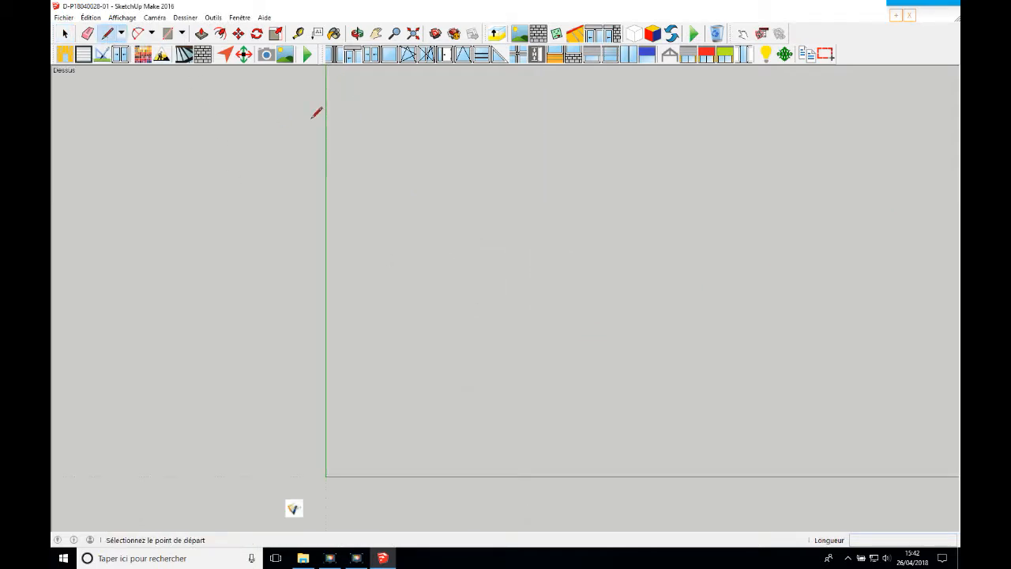
left_click(368, 100)
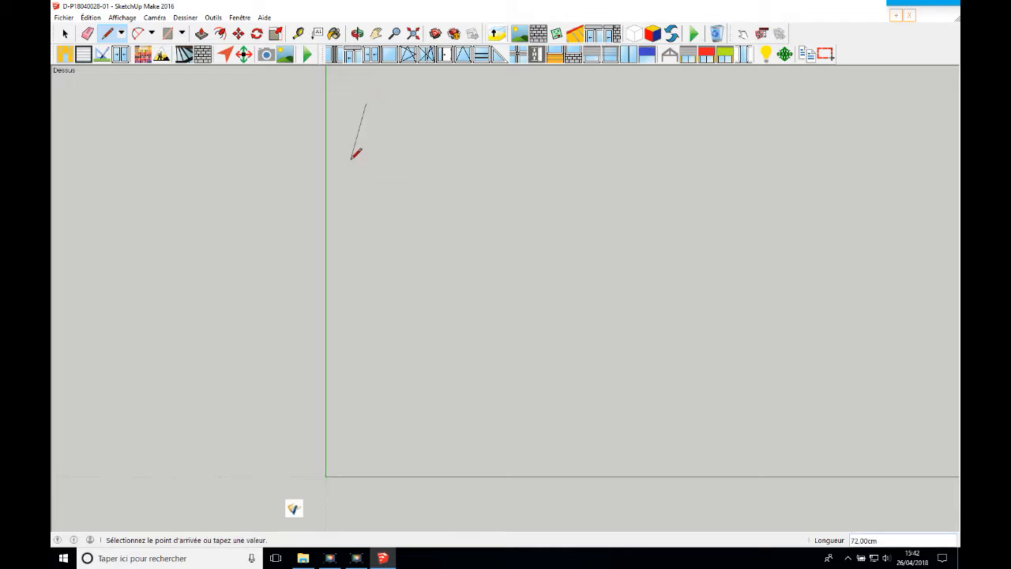
key("Escape")
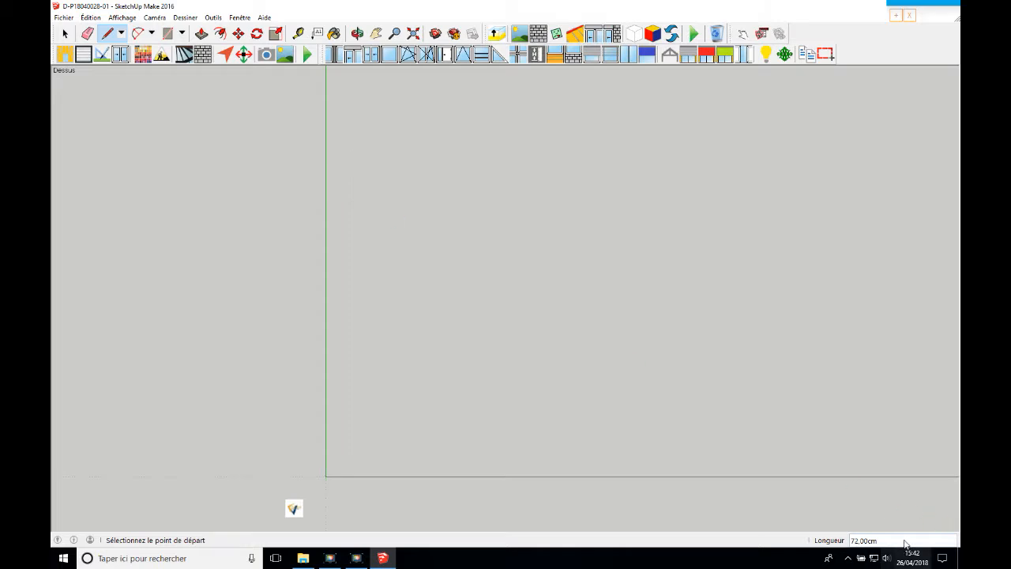
left_click(363, 92)
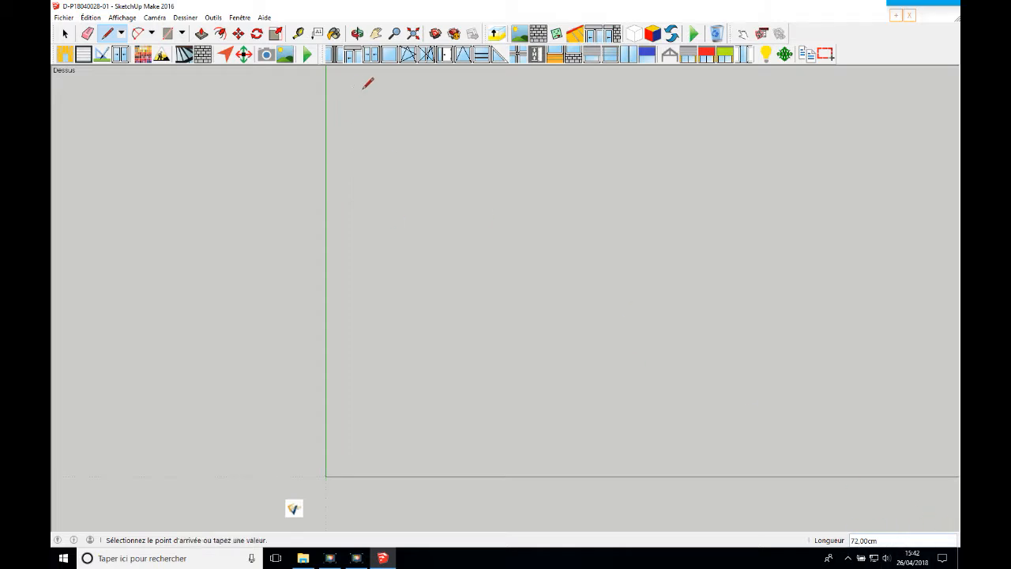
type("250")
key("Return")
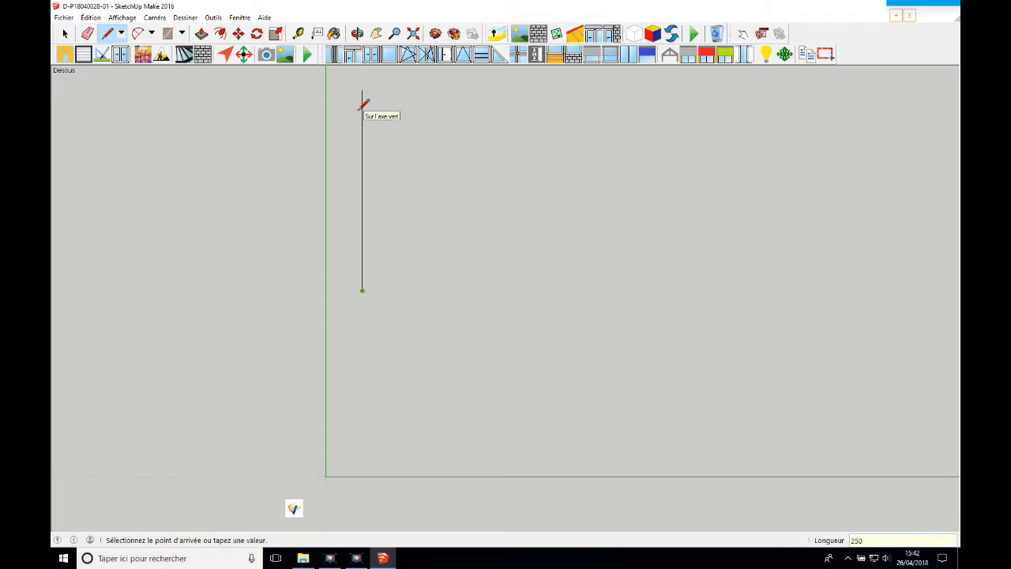
Continue the outline with a 500 cm line along the red axis and a 600 cm line back along the green axis
type("500")
key("Return")
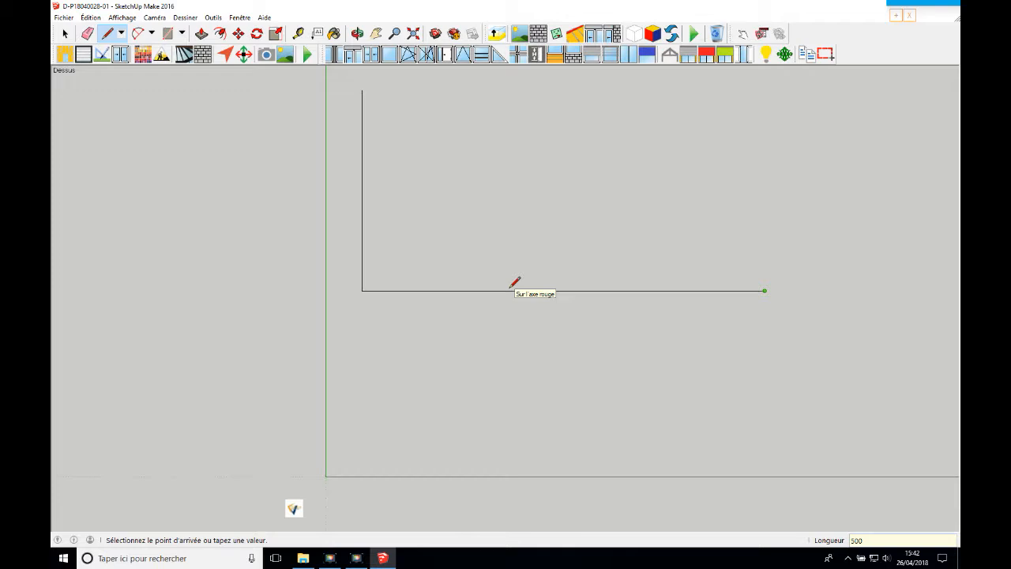
type("600")
key("Return")
key("Escape")
Close the L-shaped outline with a 200 cm line, a 350 cm line and a last line back to the starting point
scroll(668, 260, "down", 2)
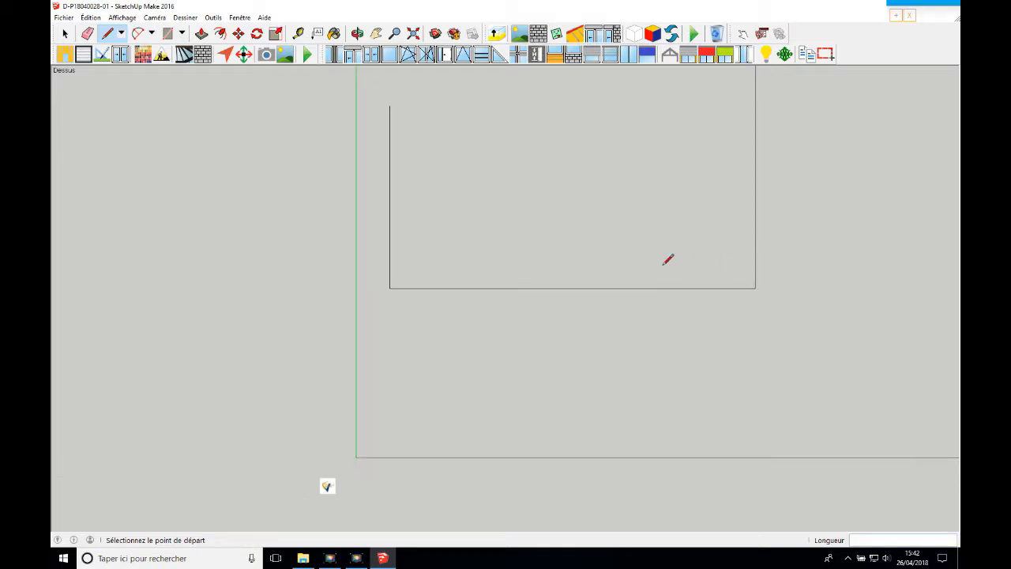
left_click(376, 33)
left_click_drag(582, 197, 564, 360)
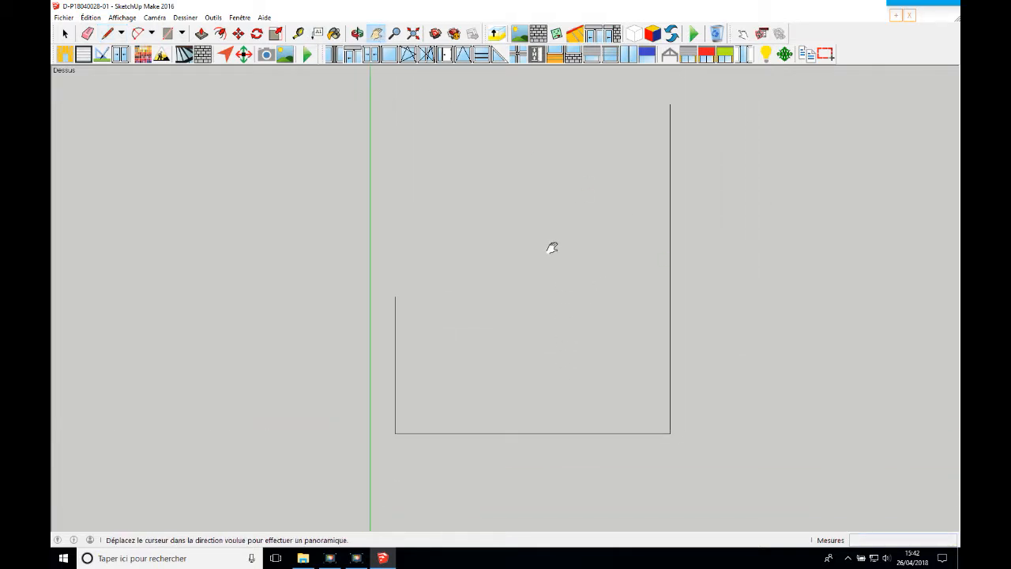
left_click(107, 33)
left_click(670, 103)
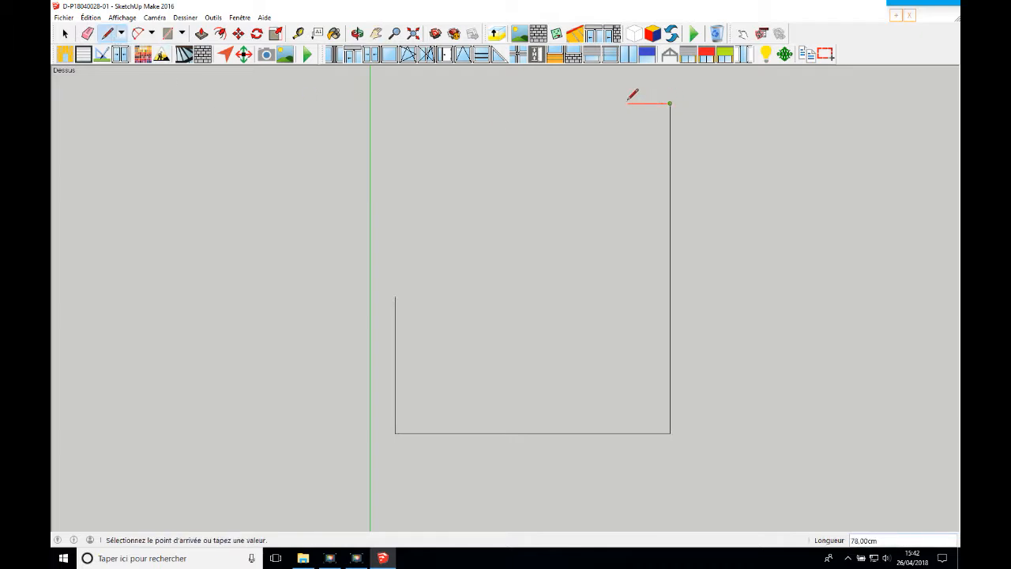
type("200")
key("Return")
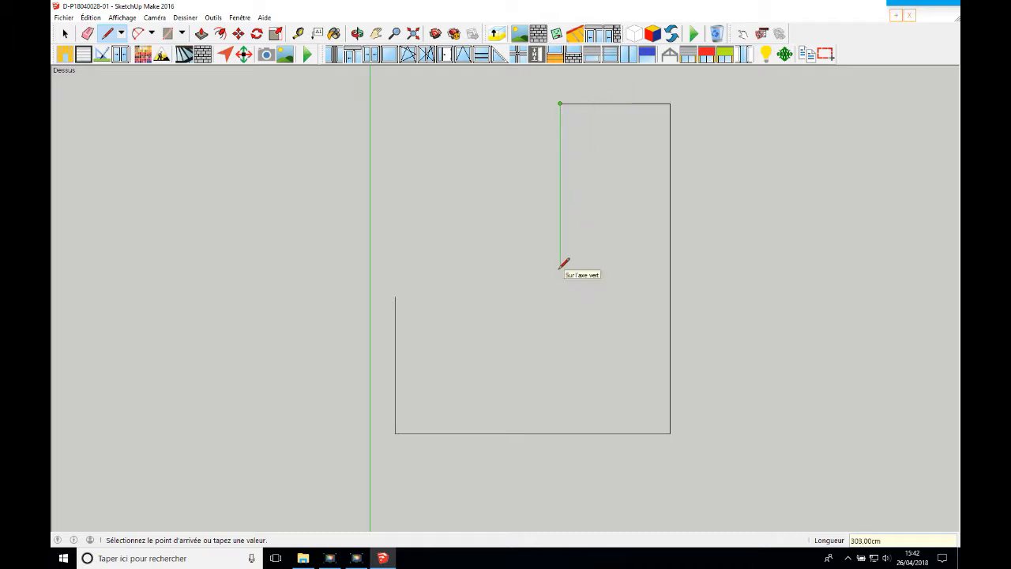
type("350")
key("Return")
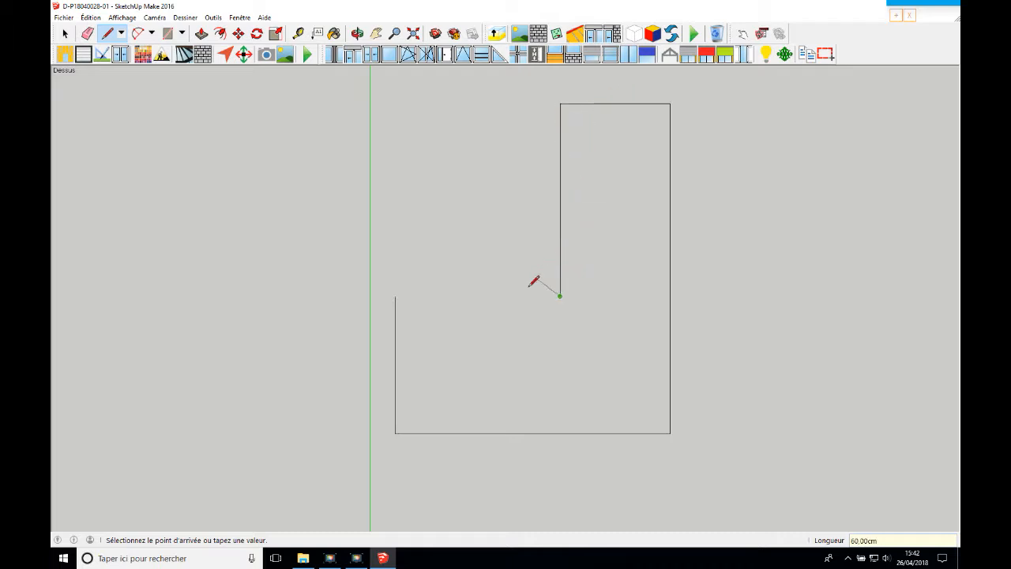
left_click(396, 296)
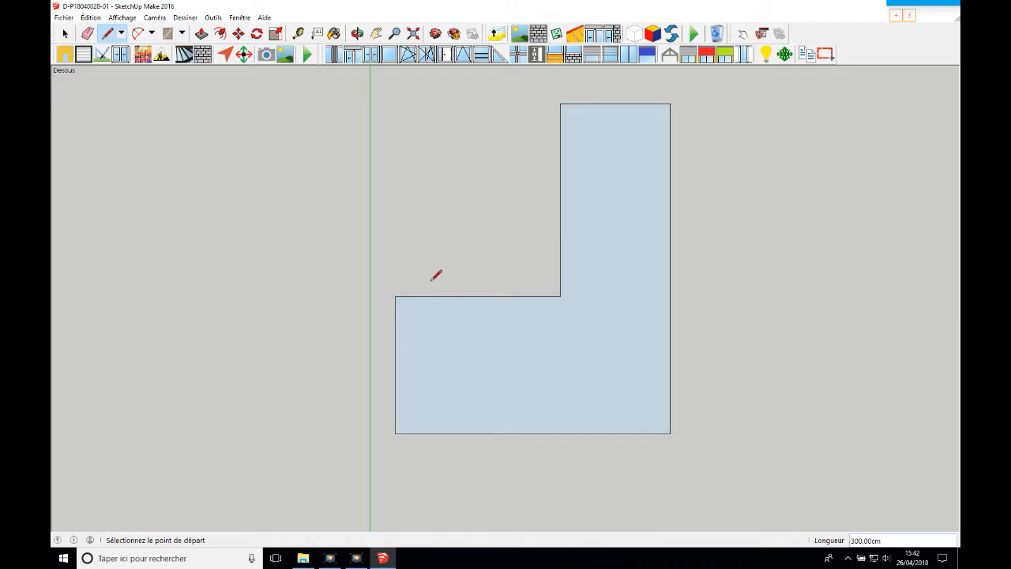
Raise the L-shaped surface into a solid volume with the elevation tool
left_click(65, 33)
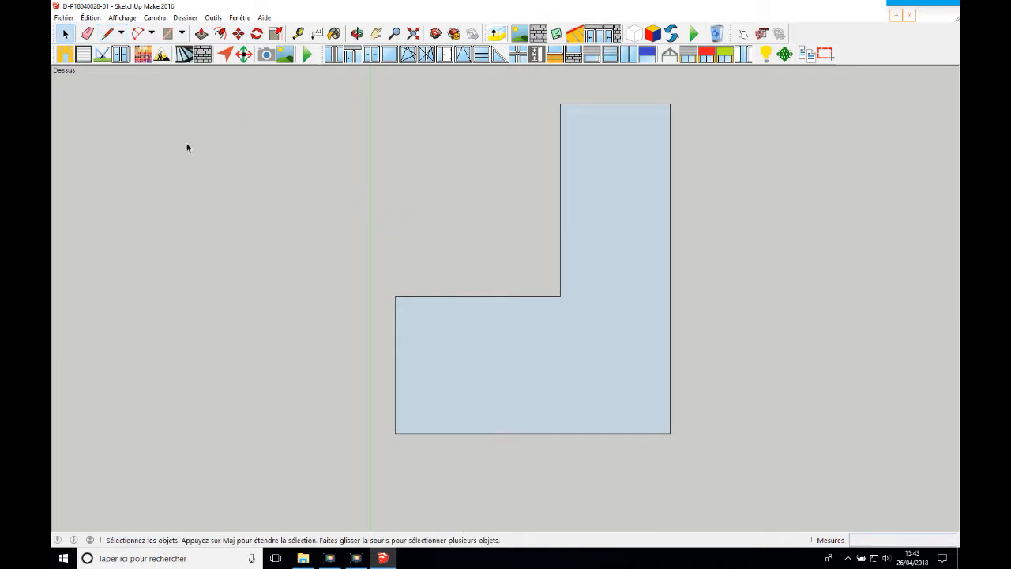
left_click(533, 377)
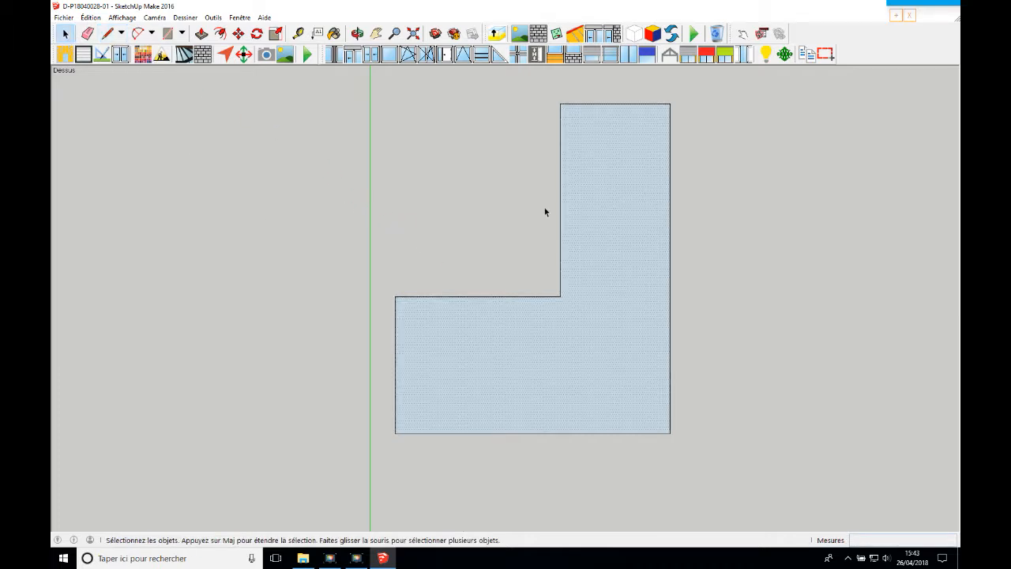
left_click(502, 37)
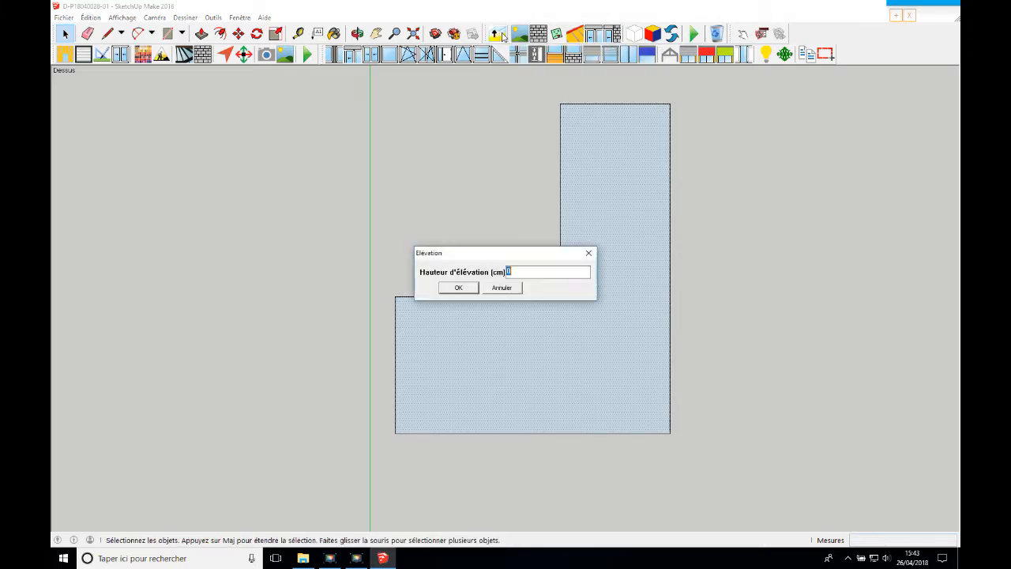
type("22")
key("Return")
Draw a 100 cm line along the rear top edge of the volume, starting from its left corner
left_click(358, 33)
left_click_drag(677, 229, 461, 235)
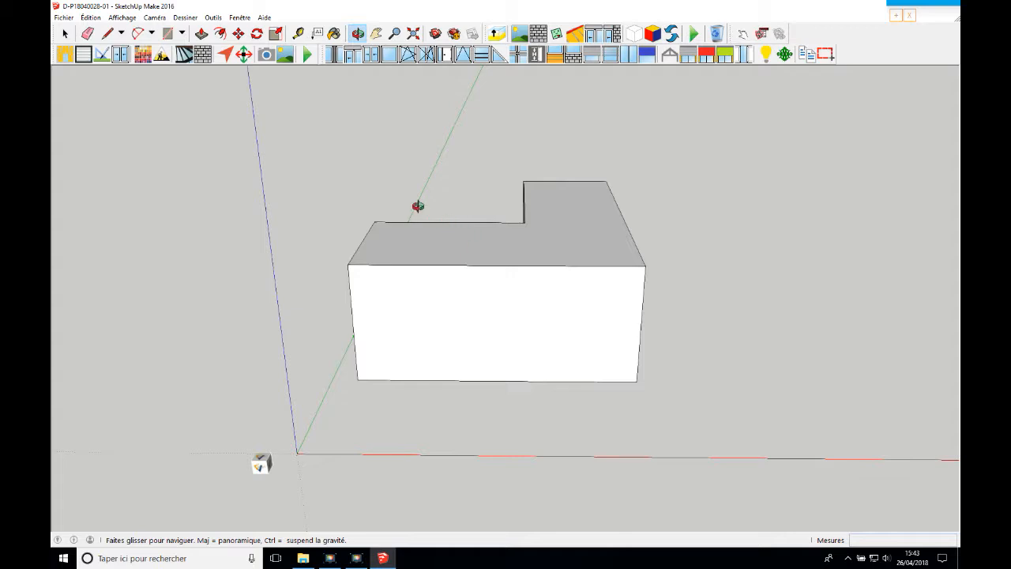
left_click(106, 34)
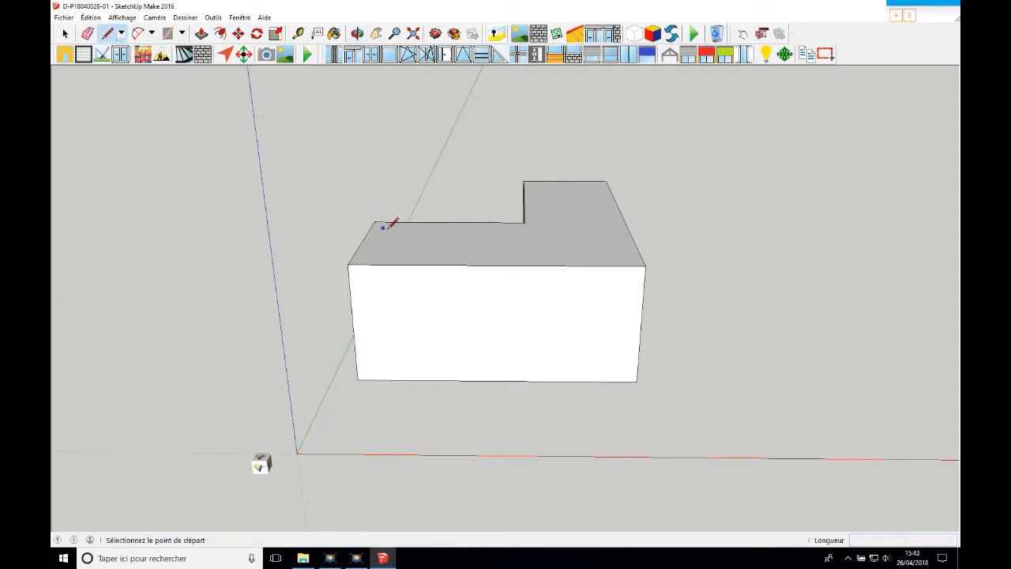
left_click(375, 222)
scroll(374, 222, "up", 2)
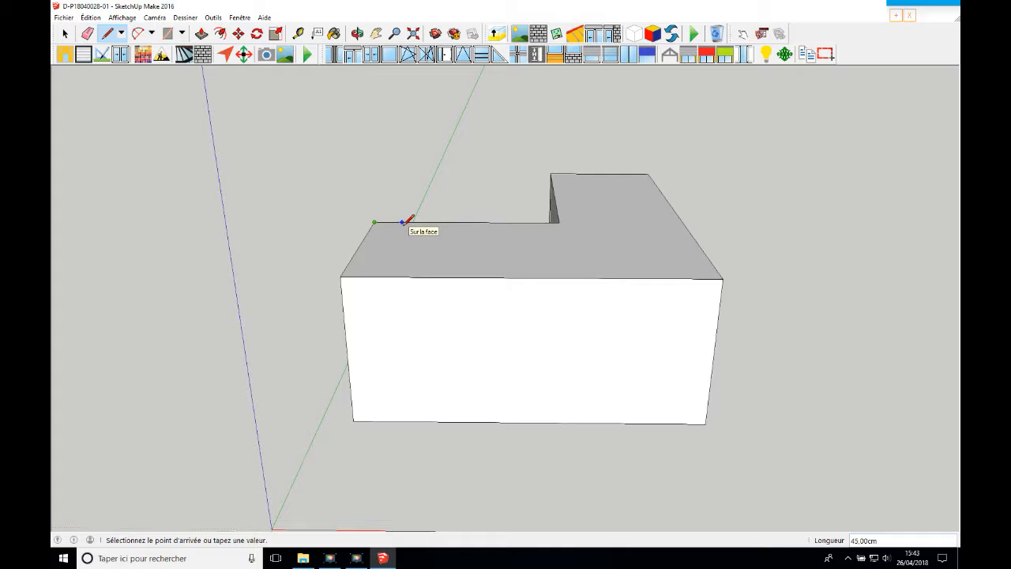
type("100")
key("Return")
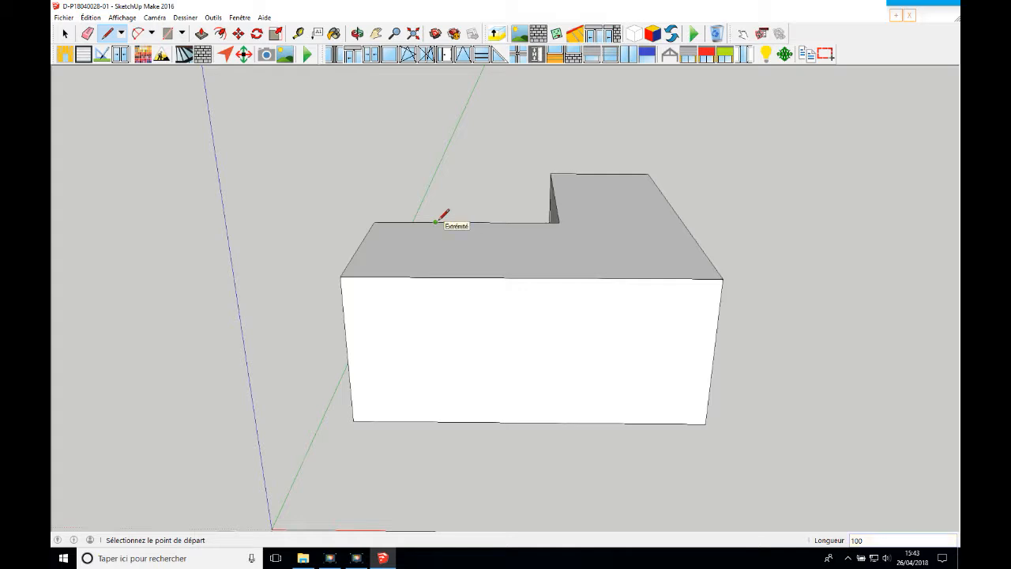
Raise a 90 cm vertical line from the end of the 100 cm line and connect its apex to the rear and front left corners
left_click(435, 221)
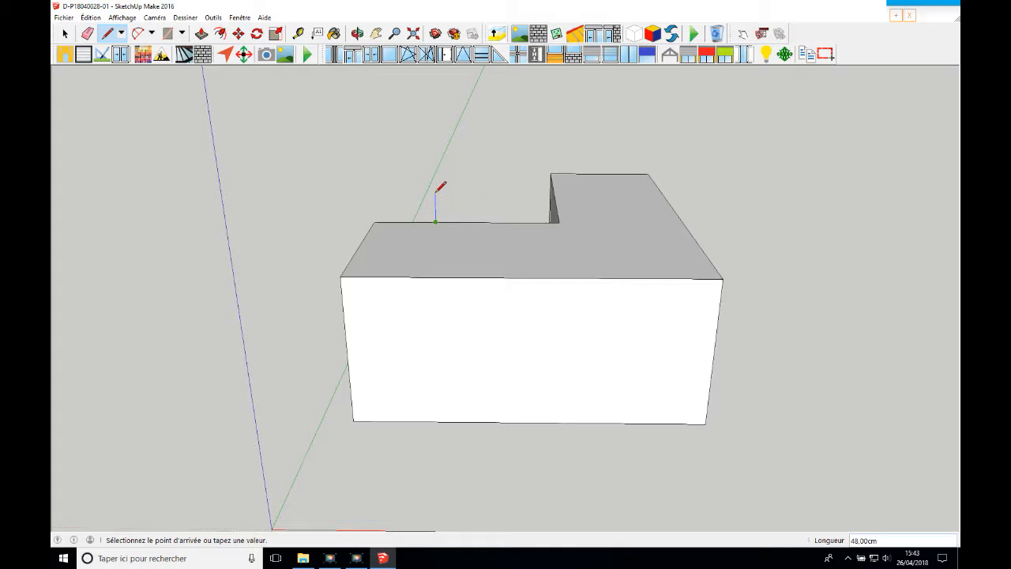
type("90")
key("Return")
left_click(375, 222)
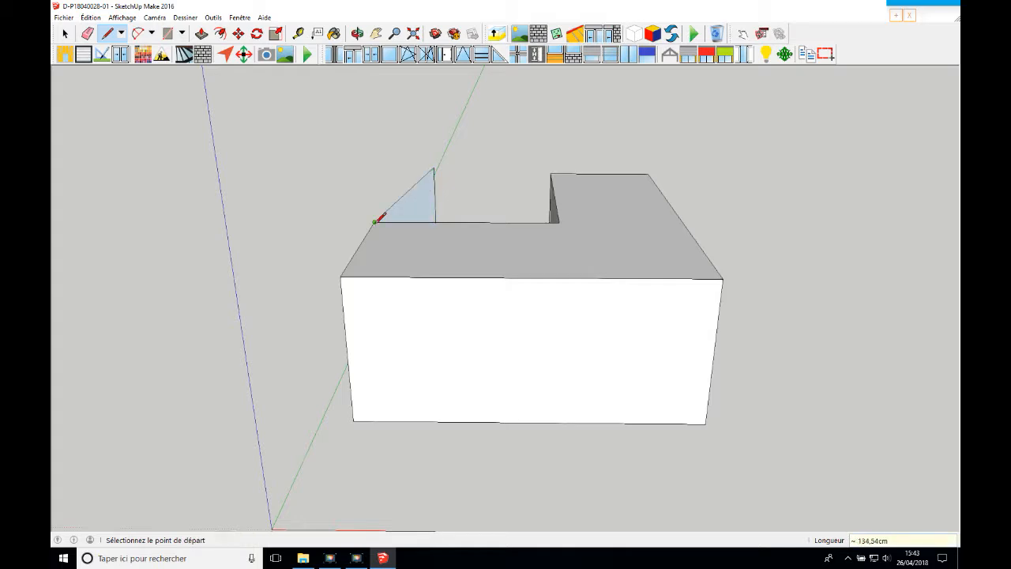
left_click(434, 168)
left_click(342, 277)
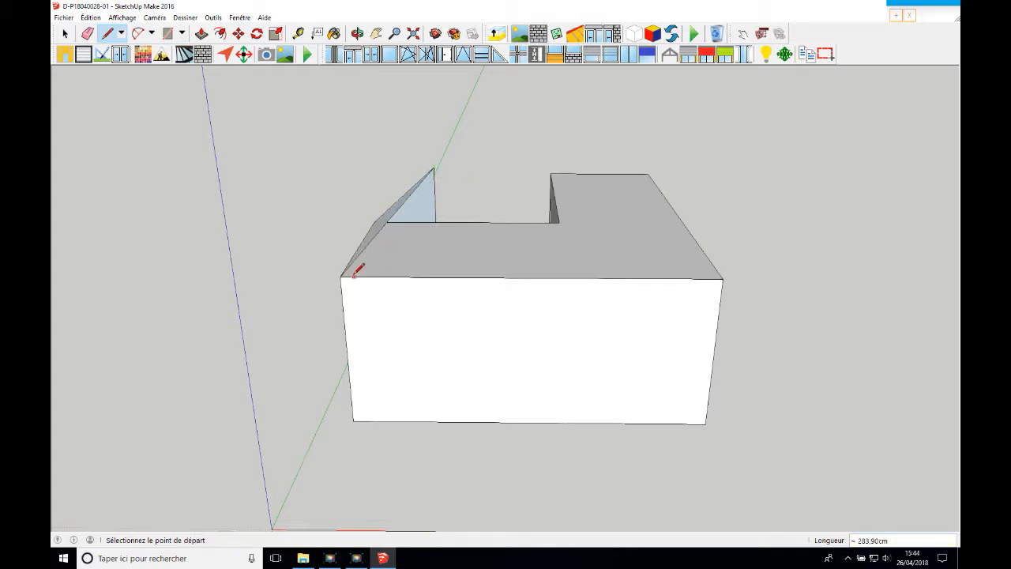
left_click(341, 276)
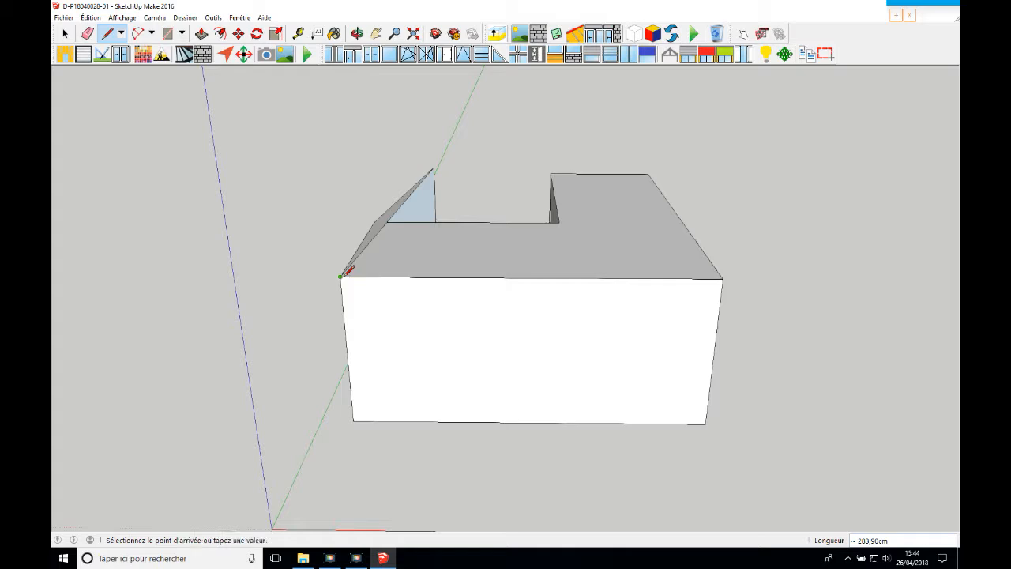
type("10")
key("Return")
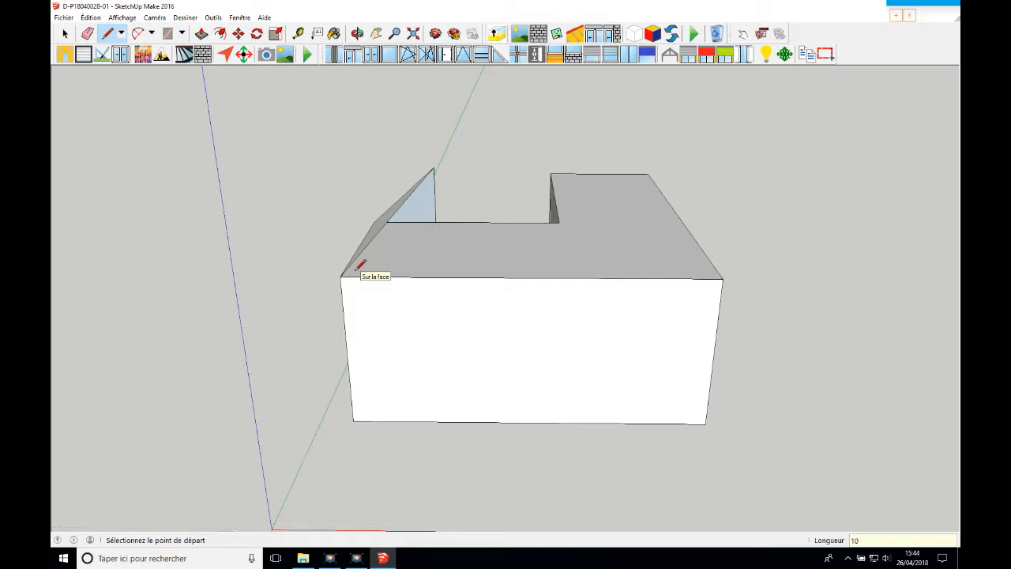
Draw a 100 cm line along the front top edge from the left corner and connect its end to the roof apex
left_click(341, 276)
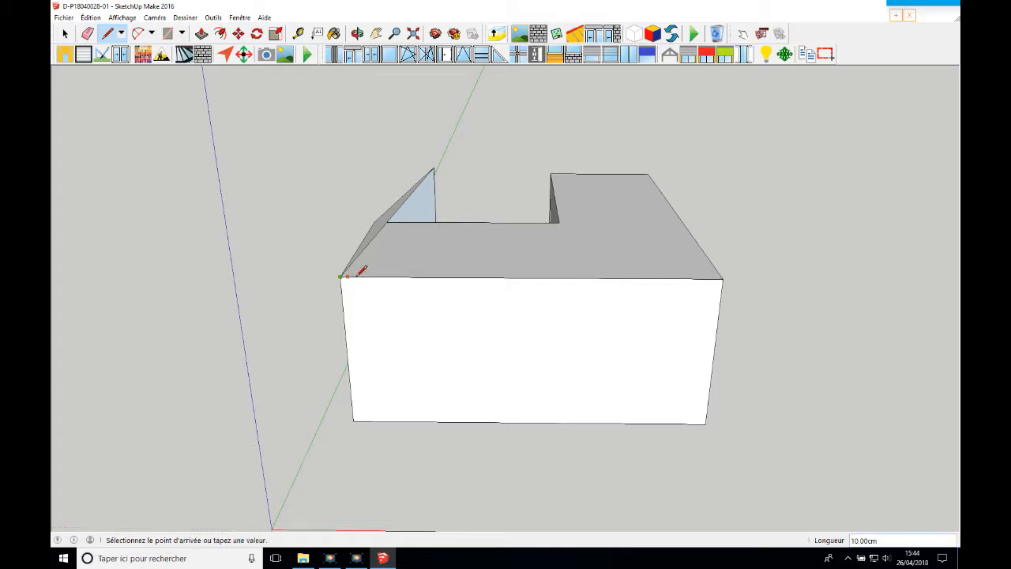
type("100")
key("Return")
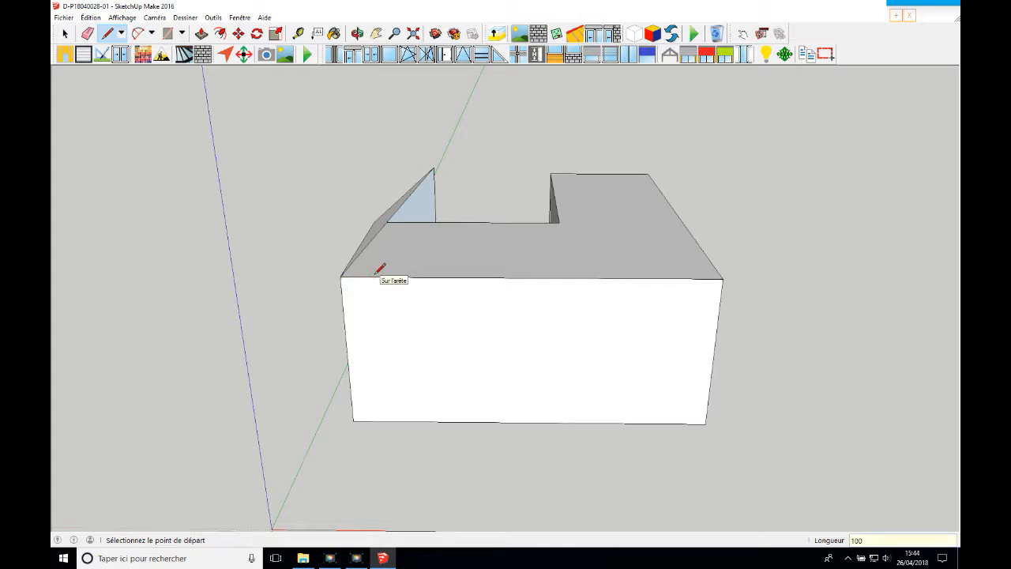
left_click(417, 276)
left_click(433, 169)
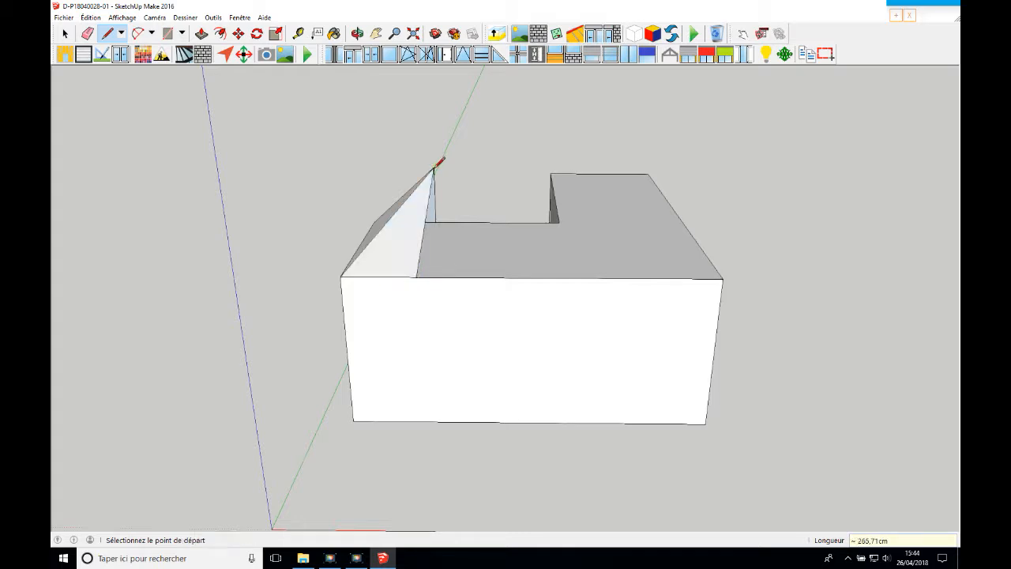
Raise a 90 cm vertical line from the inner corner of the L and join its top to the roof apex as a ridge
scroll(434, 169, "up", 2)
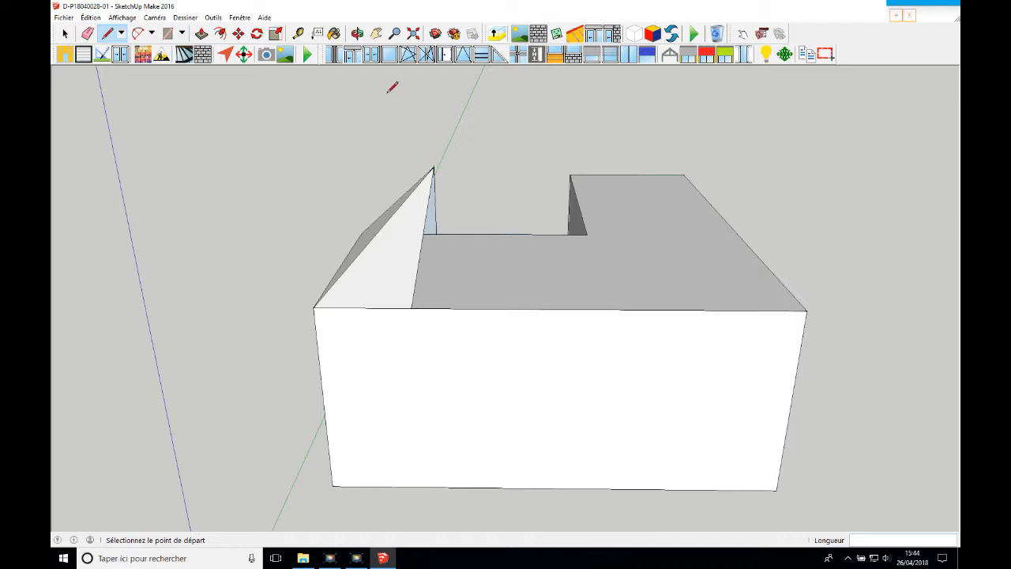
left_click(358, 33)
mouse_move(661, 298)
left_mouse_down()
mouse_move(564, 268)
mouse_move(573, 282)
left_mouse_up()
left_click(107, 33)
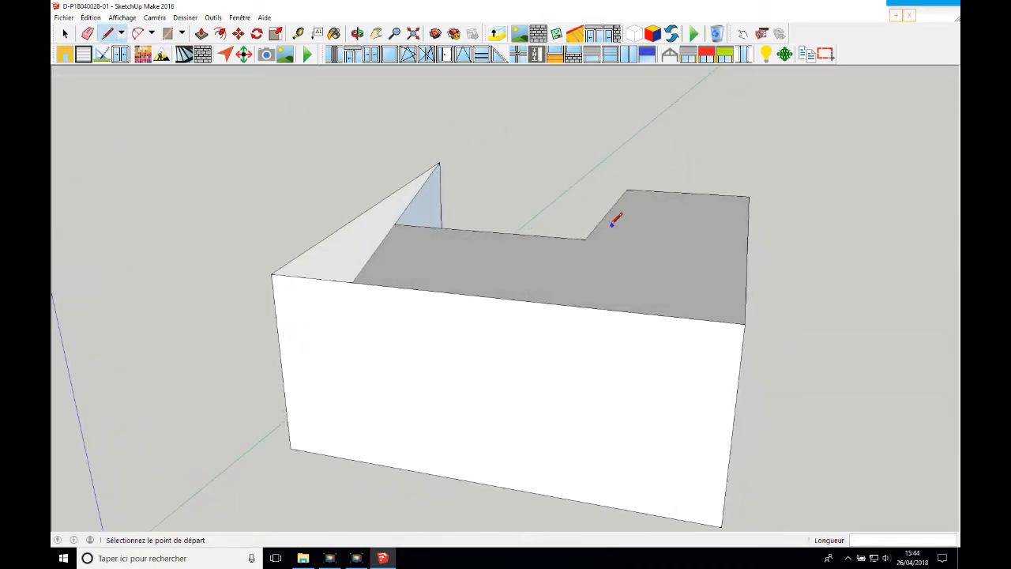
left_click(585, 238)
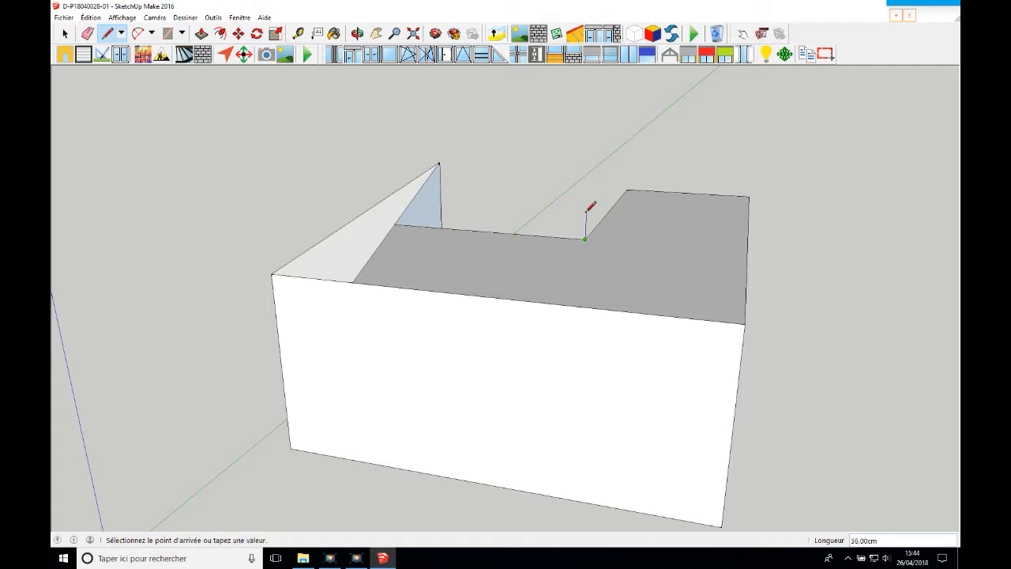
type("90")
key("Return")
left_click(440, 163)
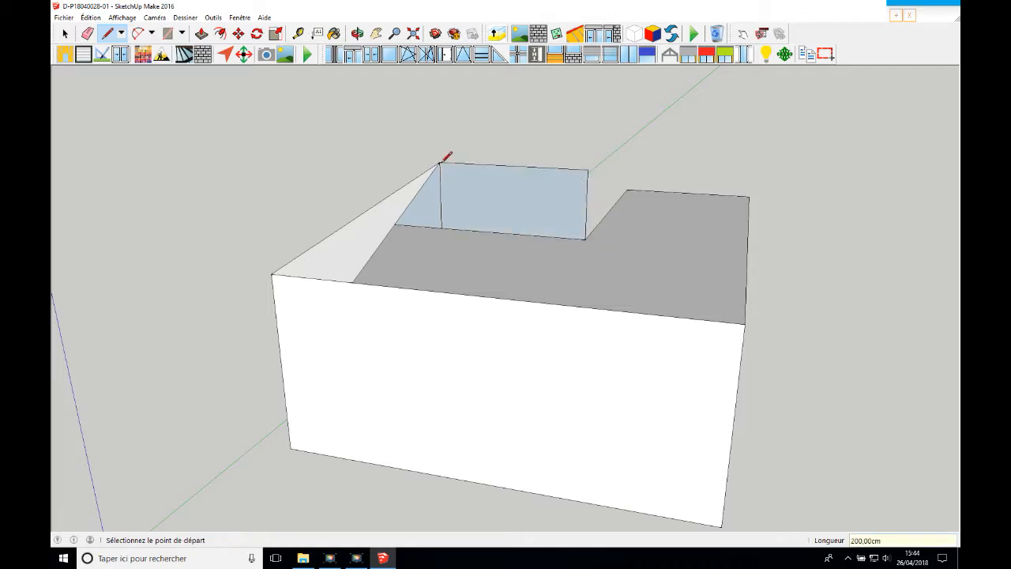
Draw the hip from the ridge's inner-corner end to the outer L corner, plus a slope line to it from 200 cm along the front eave
left_click(588, 169)
left_click(745, 323)
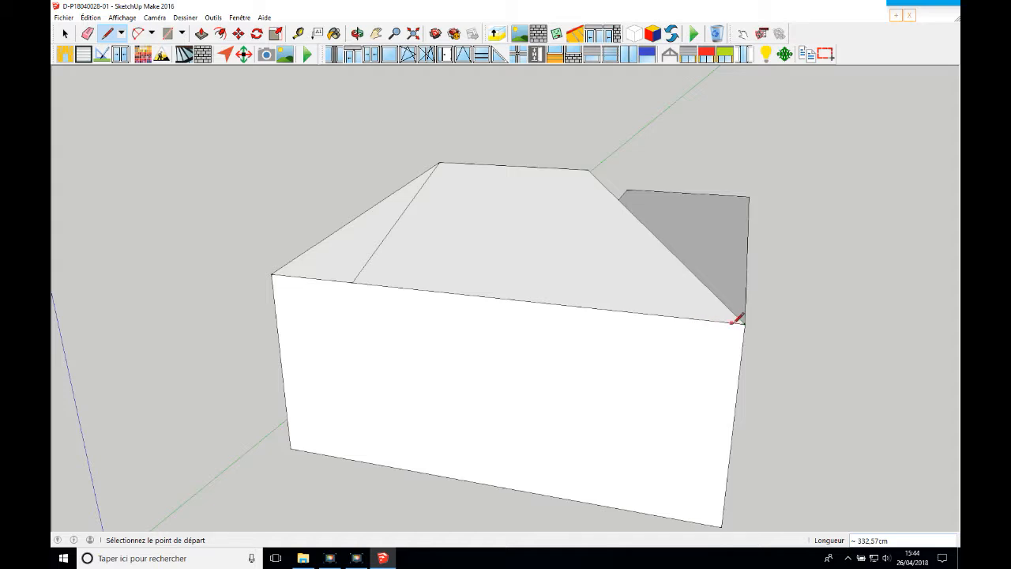
left_click(745, 323)
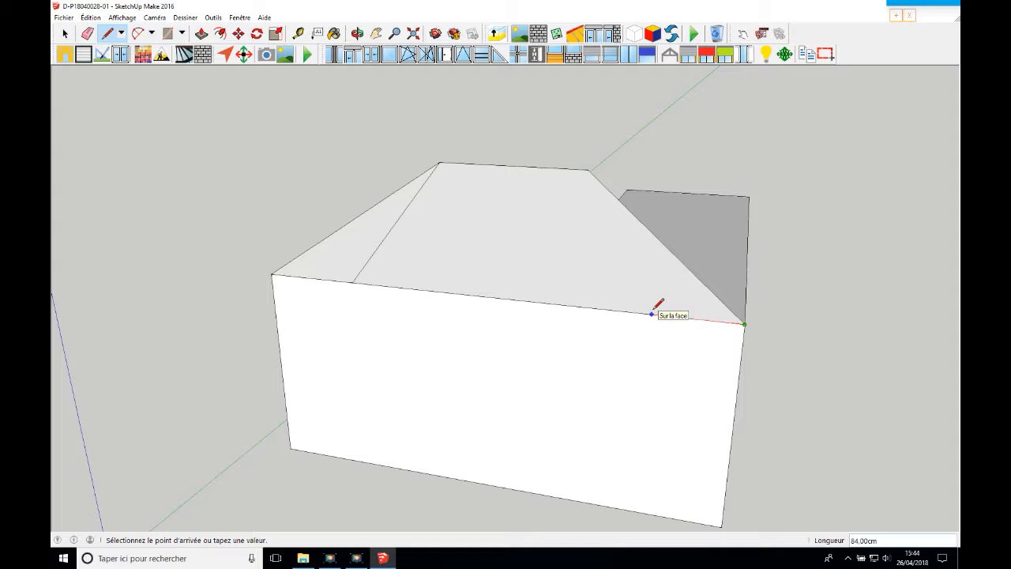
type("200")
key("Return")
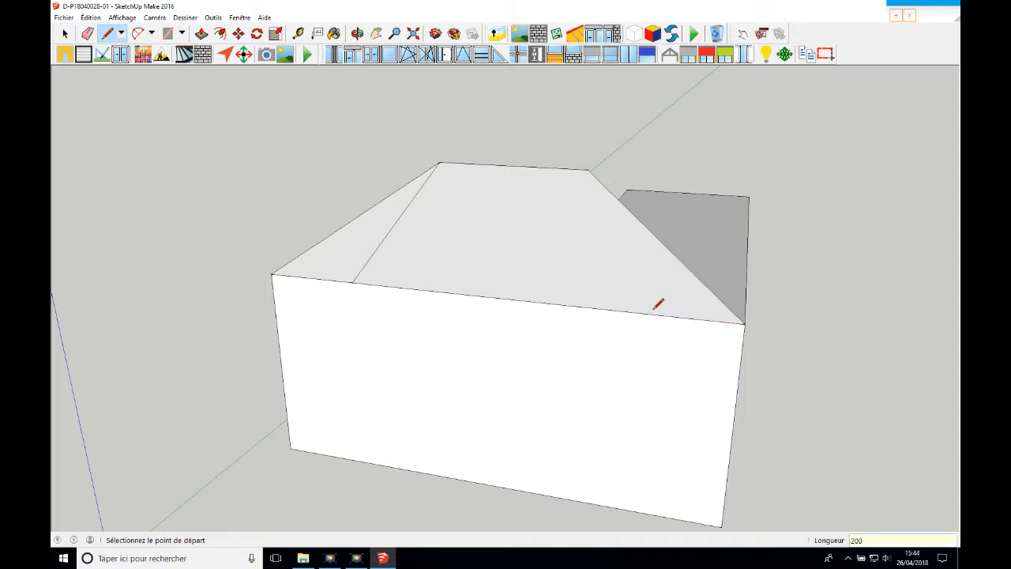
left_click(533, 301)
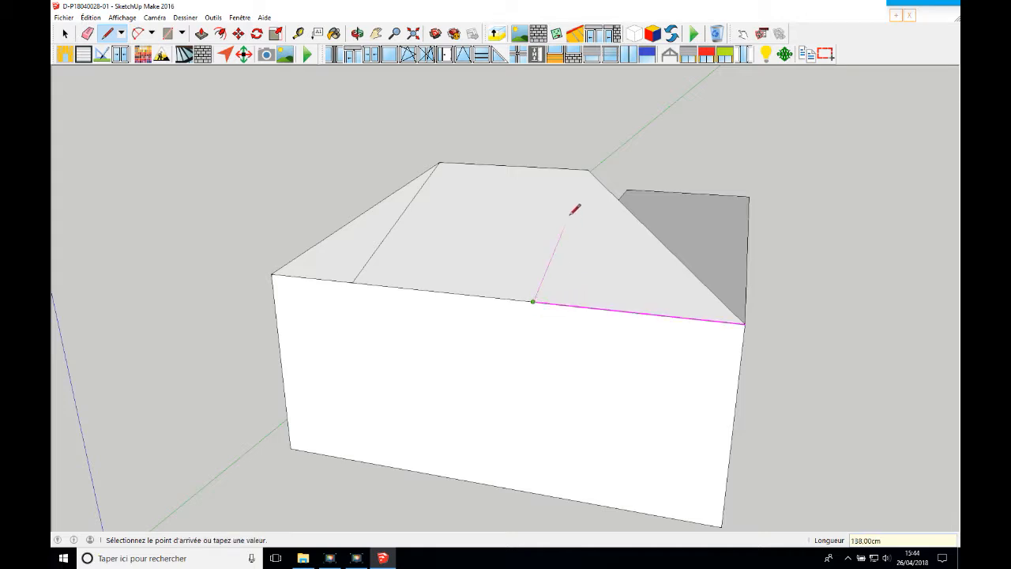
left_click(589, 169)
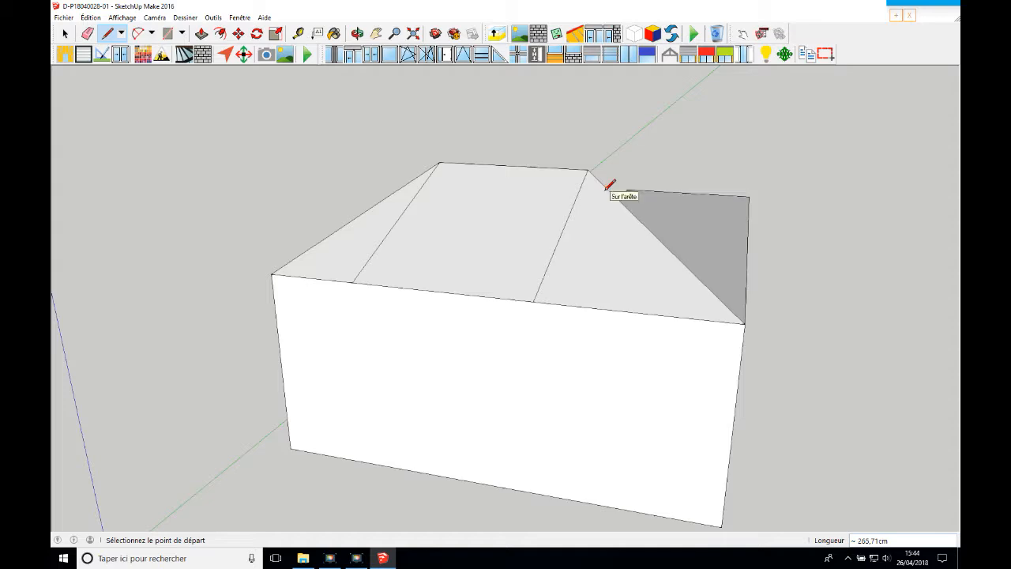
Draw a 120 cm line along the second wing's inner top edge from its end corner, and raise a 90 cm vertical line there
left_click(357, 33)
left_click_drag(399, 177, 535, 243)
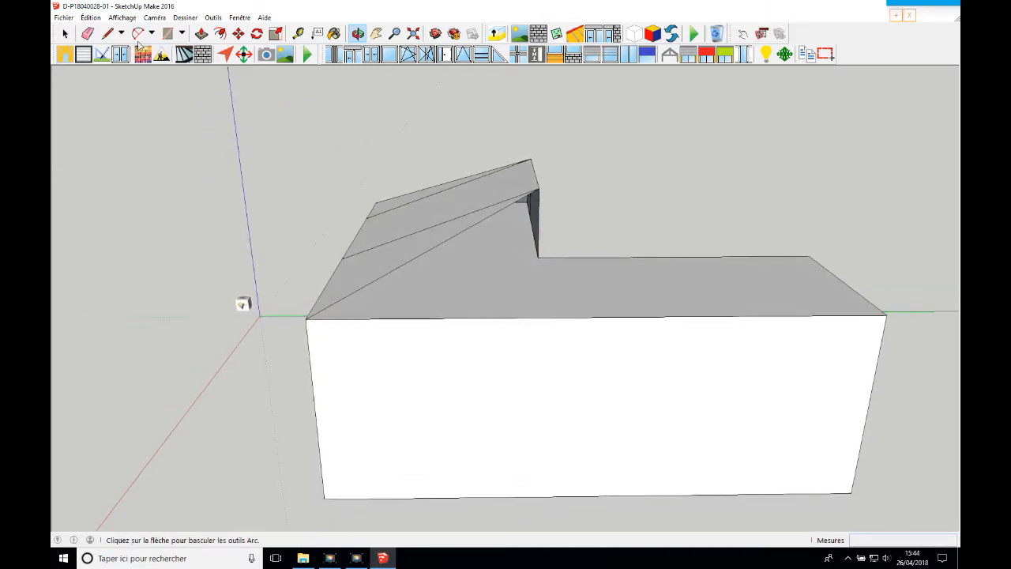
left_click(109, 34)
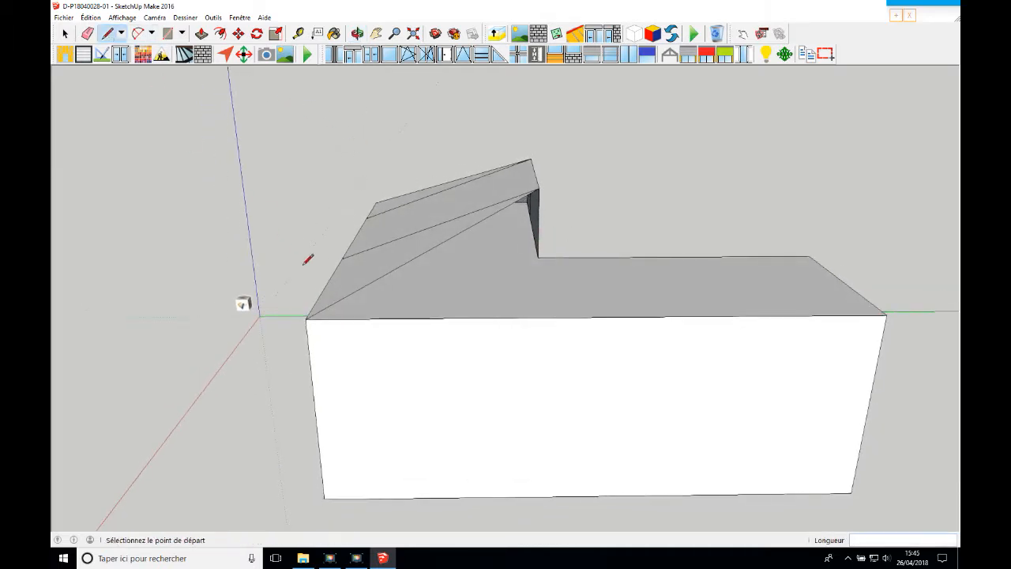
left_click(810, 255)
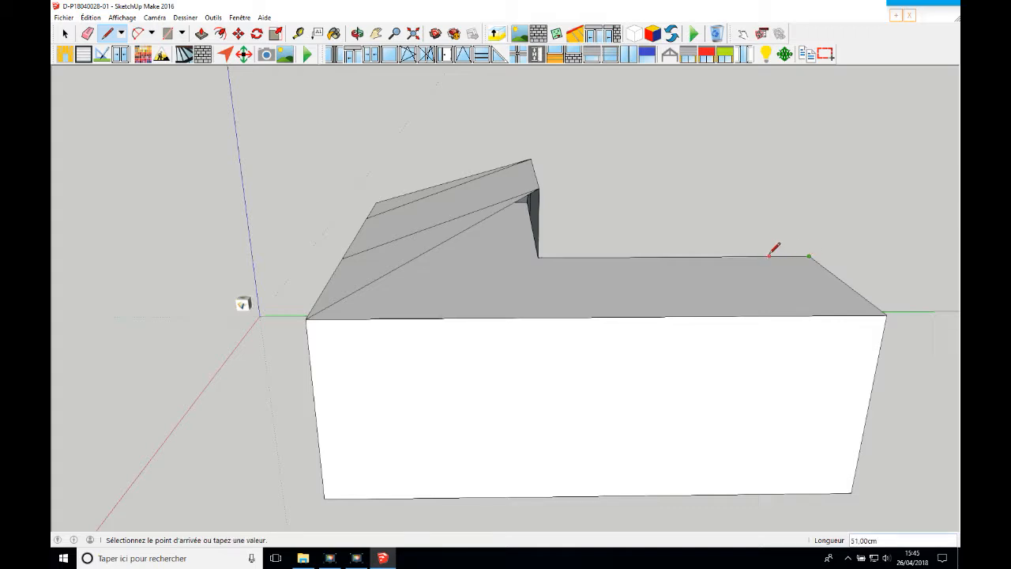
type("12")
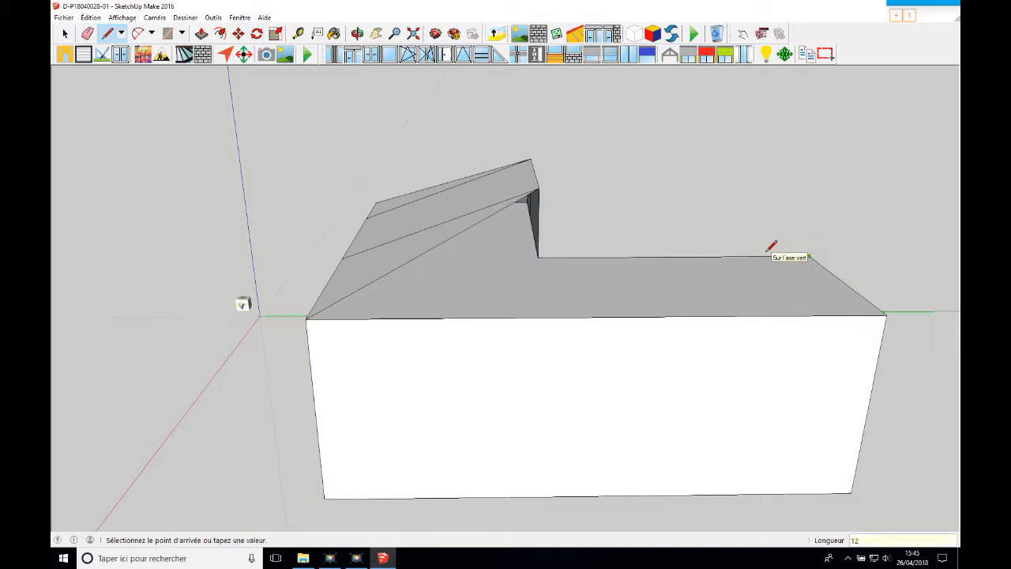
type("0")
key("Return")
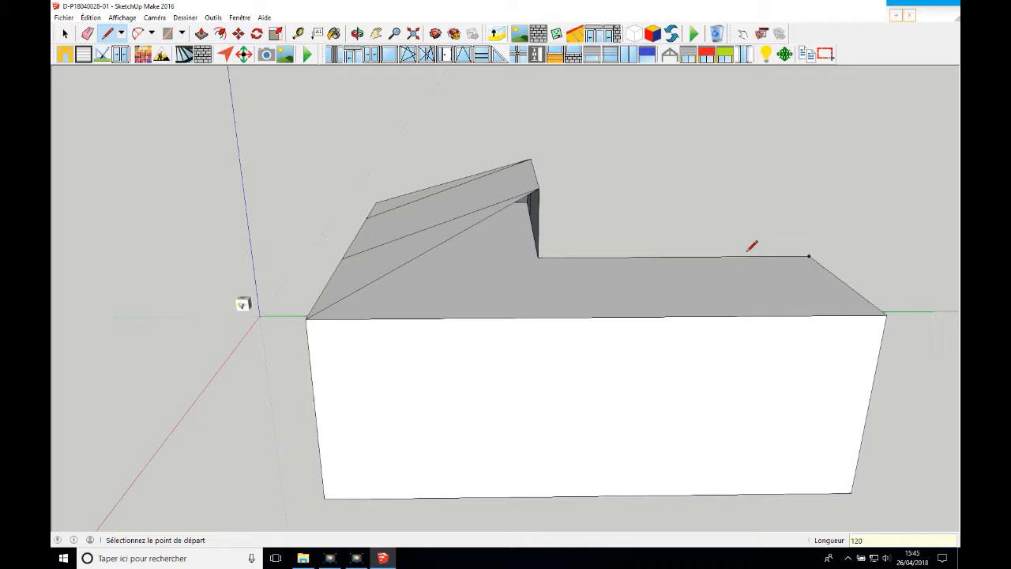
left_click(716, 256)
type("90")
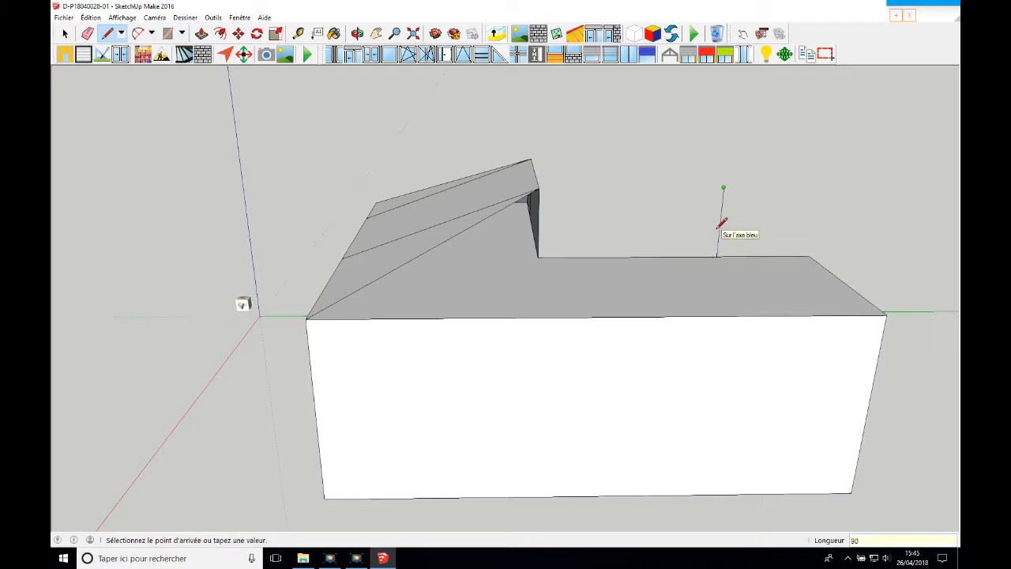
key("Return")
Connect the second wing's apex to both of its end corners and join it to the existing ridge
left_click(808, 256)
left_click(723, 188)
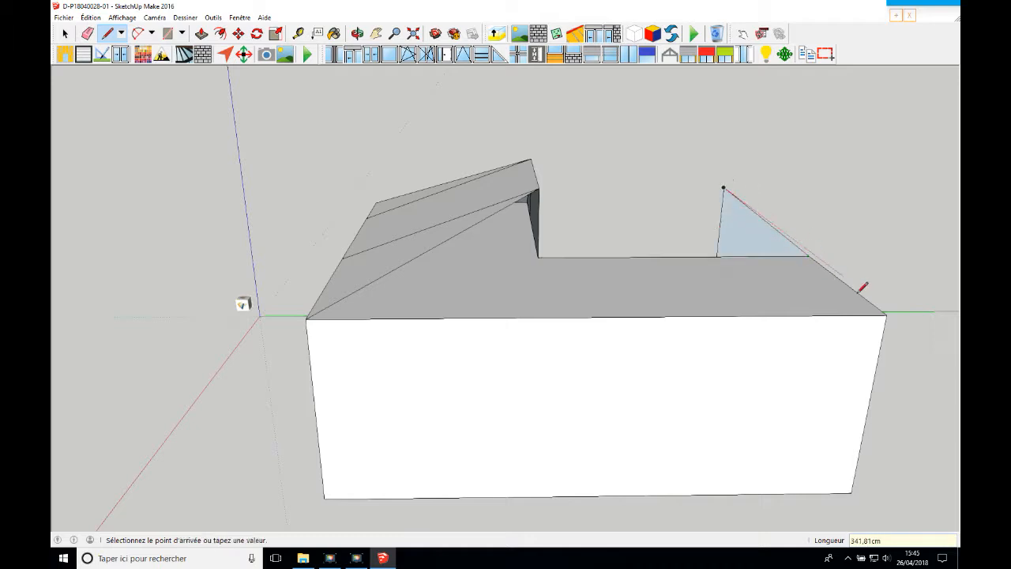
left_click(887, 313)
left_click(723, 188)
left_click(540, 189)
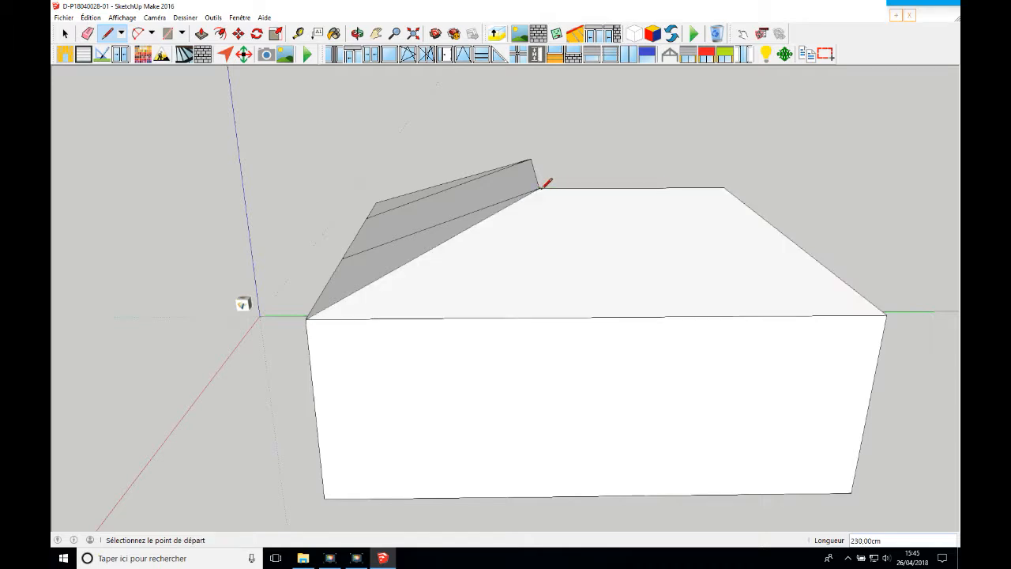
Draw a 120 cm line along the second wing's outer eave from its end corner and connect it to the wing's apex
left_click(886, 313)
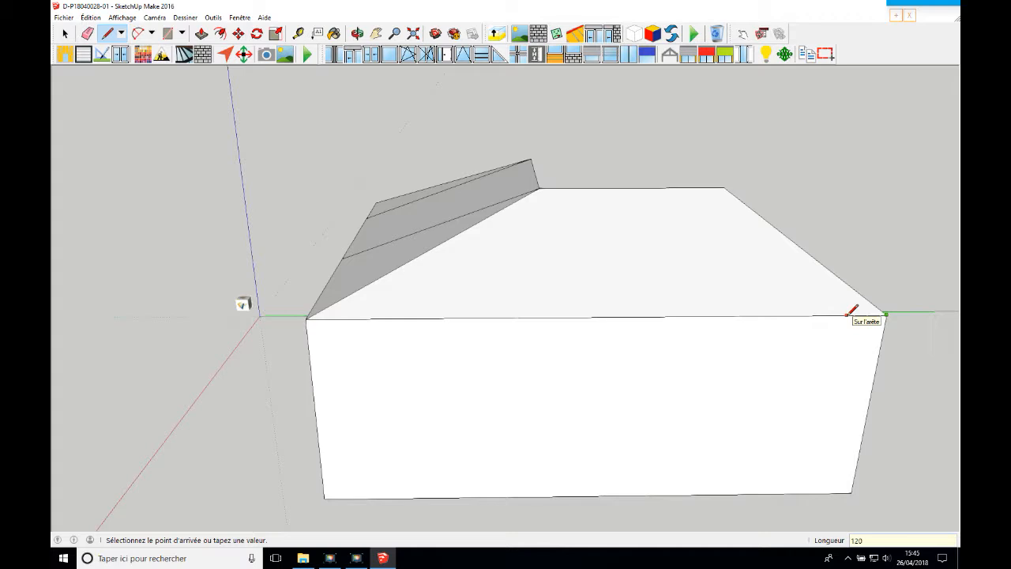
key("Return")
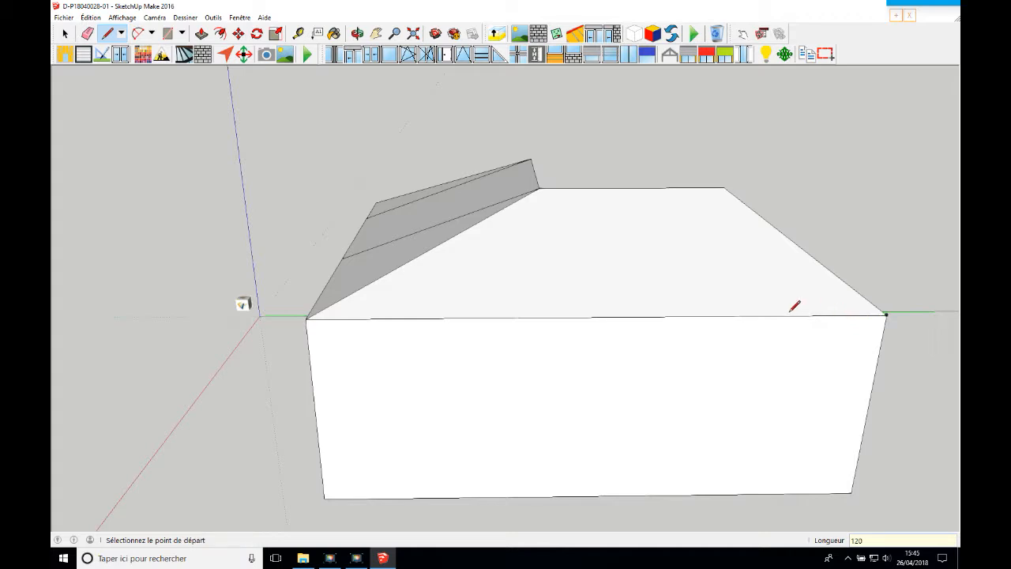
left_click(772, 315)
left_click(725, 188)
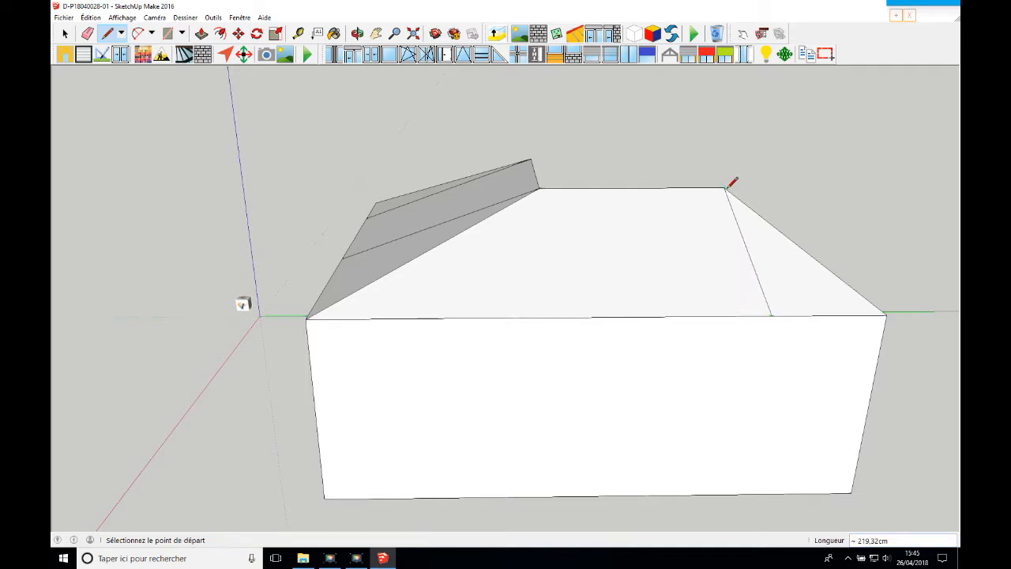
Draw a 250 cm line along the same eave from the outer L corner and connect its end to the ridge junction
left_click(308, 318)
type("250")
key("Return")
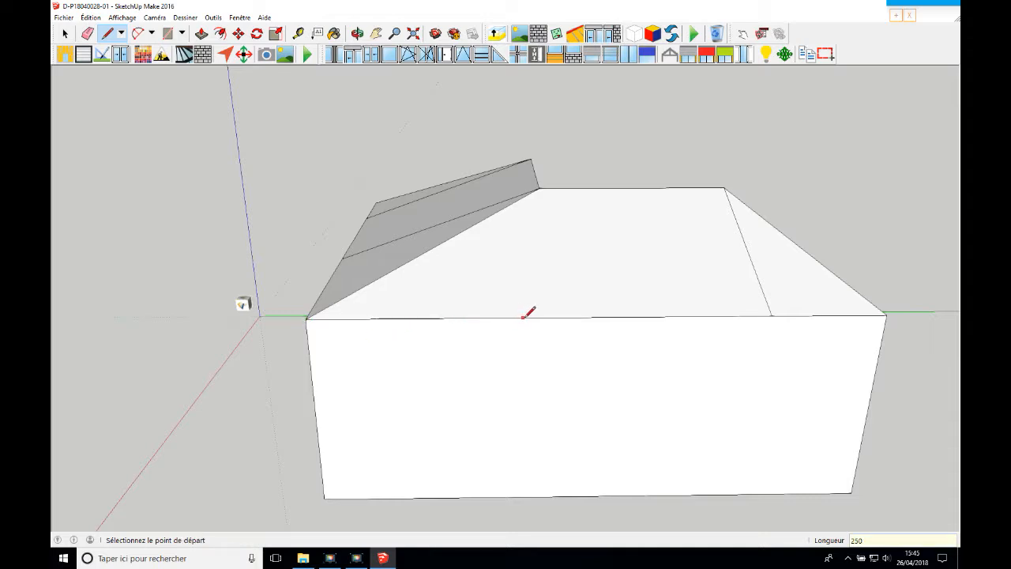
left_click(550, 316)
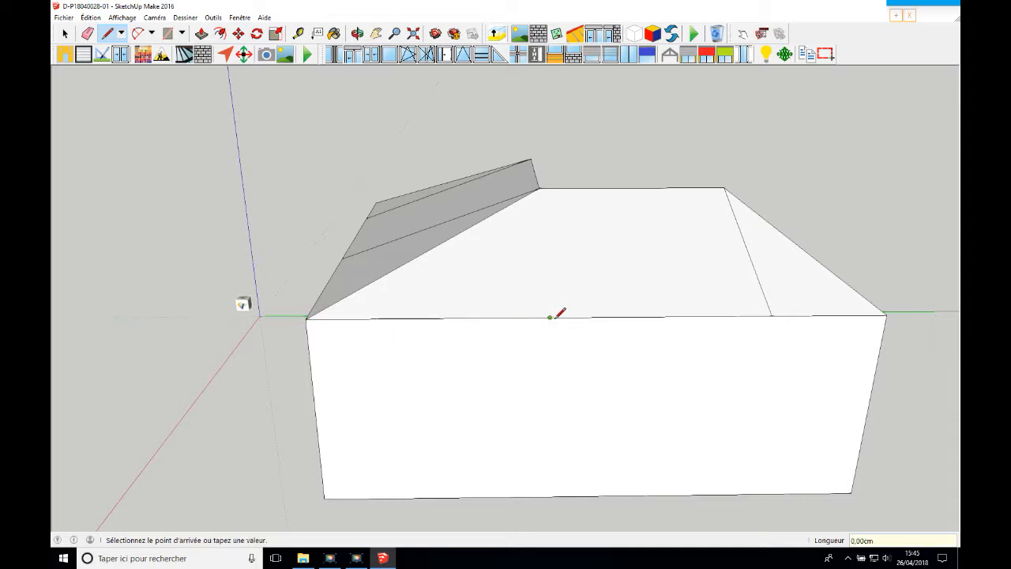
left_click(539, 188)
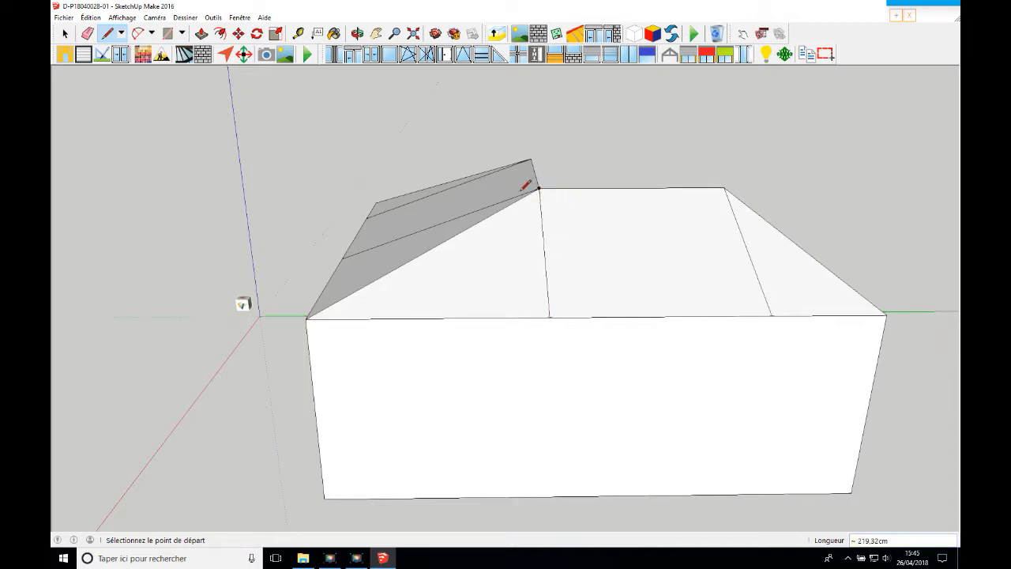
Delete the vertical and horizontal edges dividing the two facades on the inner side of the L
left_click(357, 34)
left_click_drag(361, 79, 345, 212)
scroll(406, 236, "up", 1)
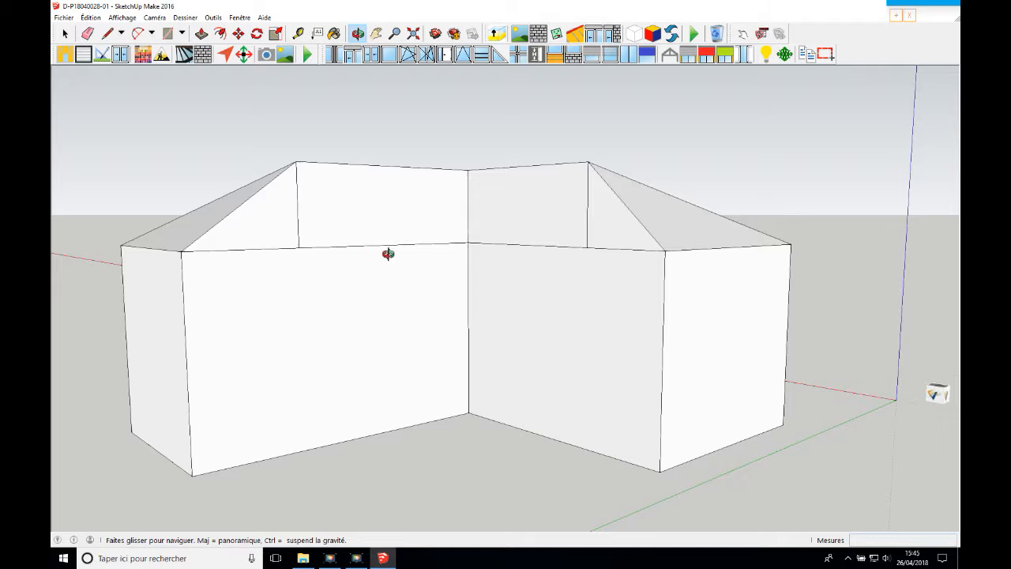
left_click(65, 33)
scroll(299, 263, "up", 1)
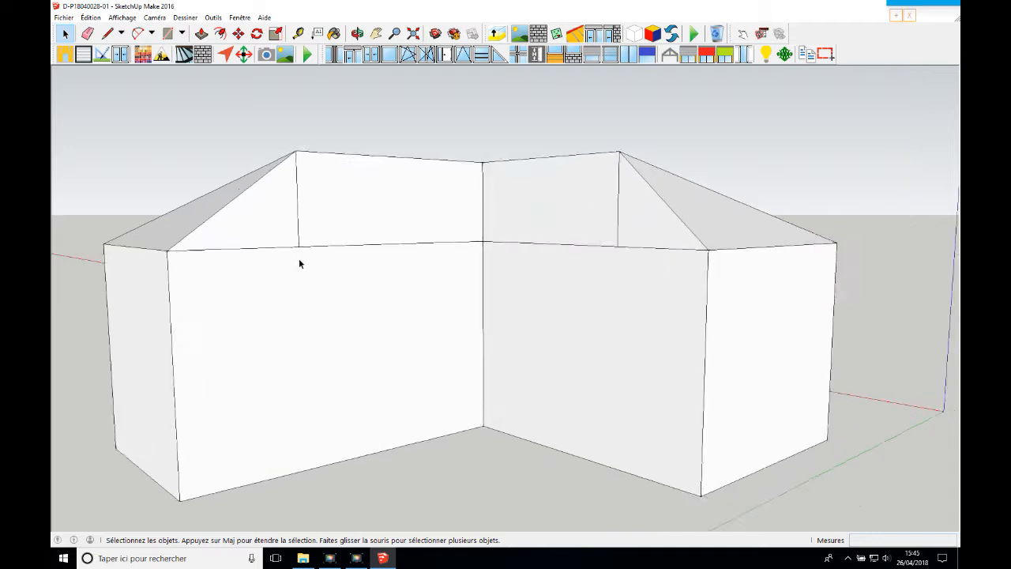
scroll(298, 259, "up", 1)
left_click(298, 234)
left_click(288, 251)
key("Delete")
left_click(653, 236)
key("Delete")
left_click(653, 244)
key("Delete")
Mark the two merged facades on the inner side of the L as walls
left_click(649, 254)
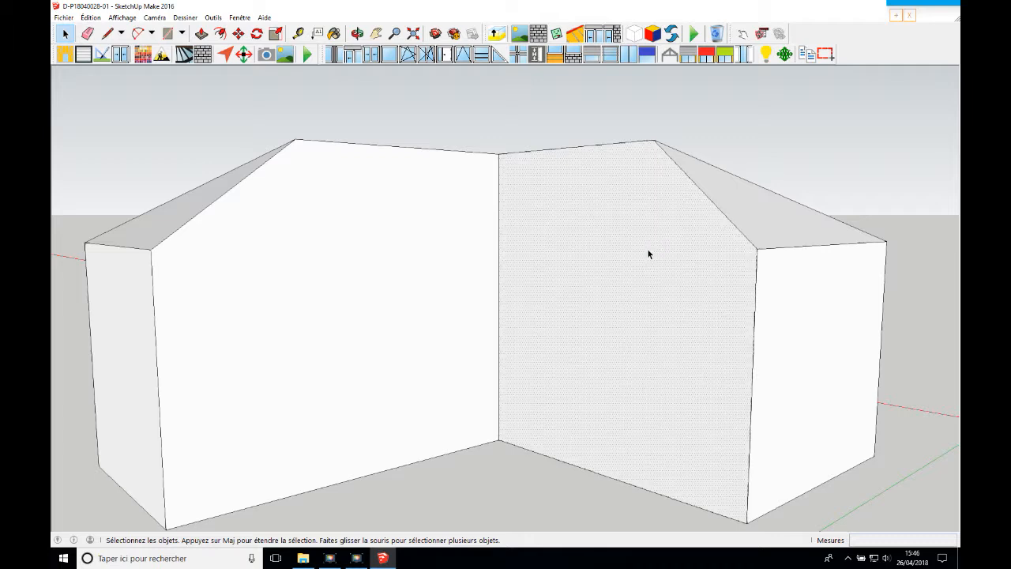
left_click(421, 245, "shift")
left_click(538, 33)
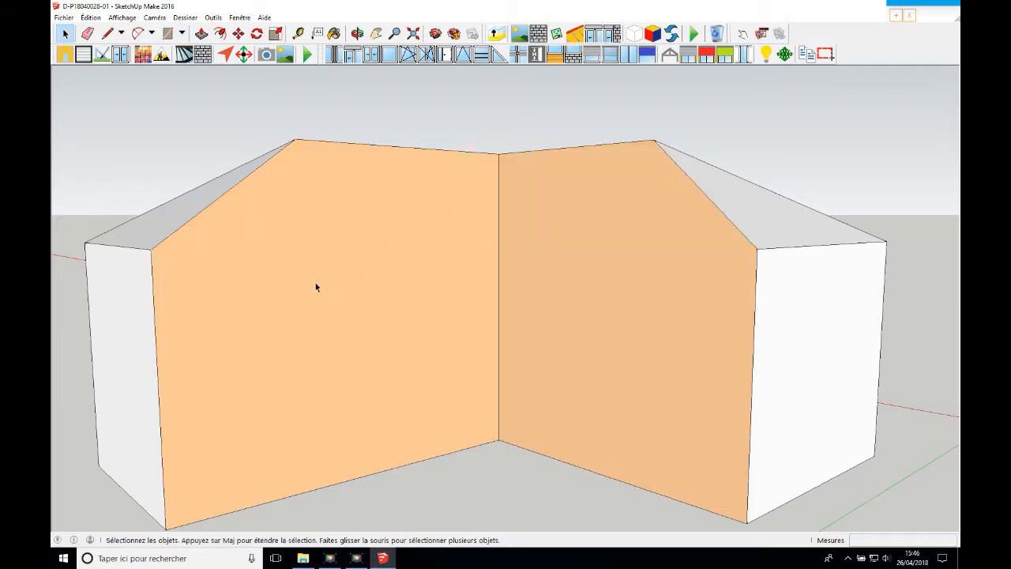
Mark the end eave of one wing and the three segments of the adjoining long outer eave as gutters
left_click(790, 249)
left_click(358, 33)
left_click_drag(517, 83, 526, 245)
left_click(65, 35)
left_click(65, 34)
left_click(231, 261)
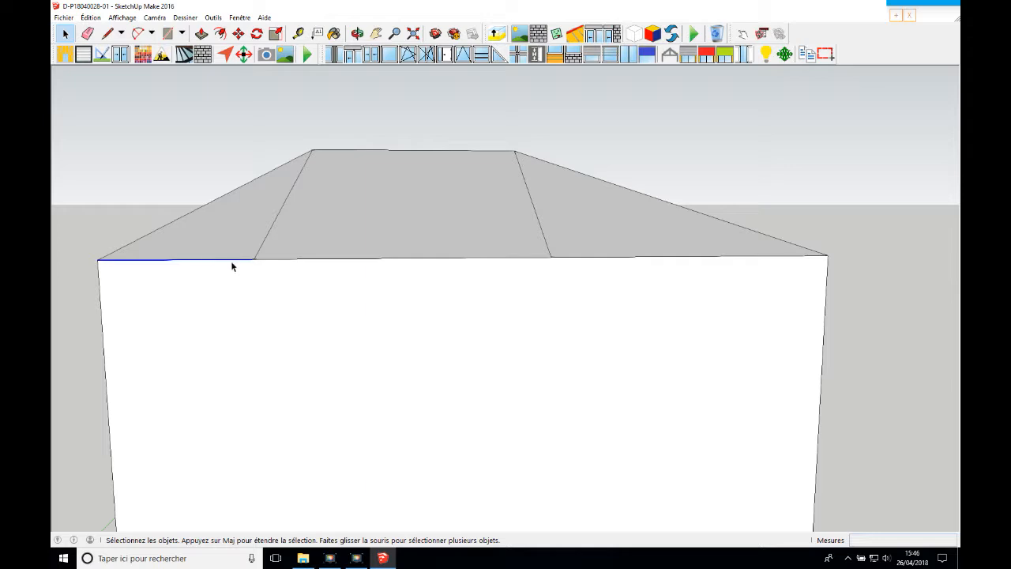
left_click(375, 261, "ctrl")
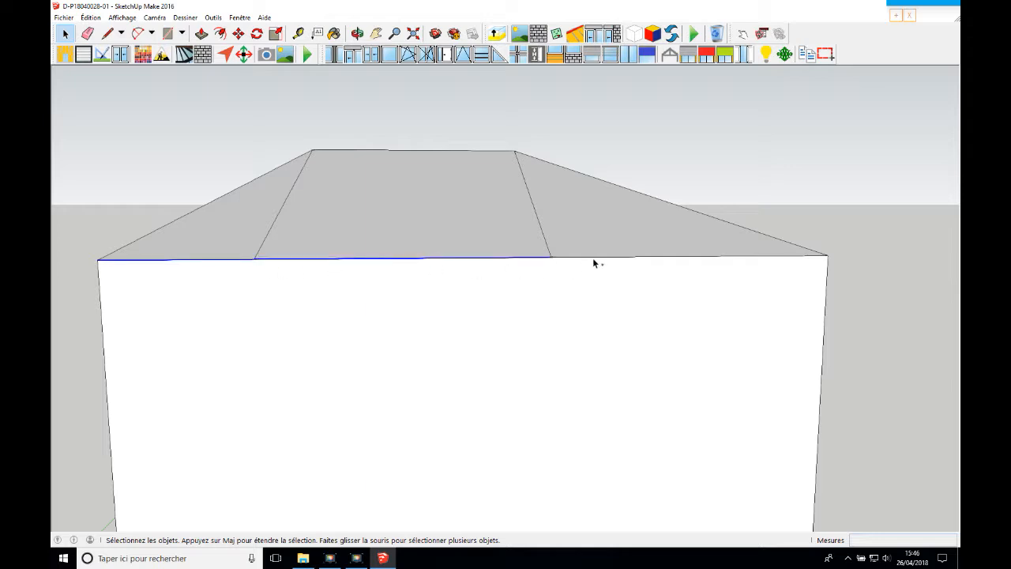
left_click(593, 258, "ctrl")
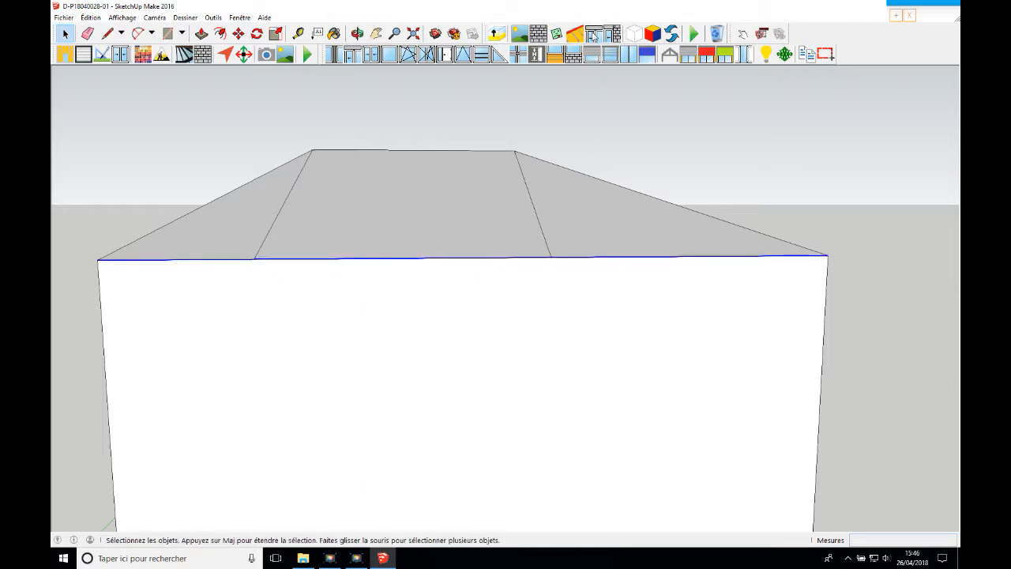
Mark the three segments of the second wing's long outer eave as gutters
left_click(357, 33)
left_click_drag(466, 173, 435, 224)
left_click(375, 33)
left_click_drag(557, 201, 503, 195)
left_click(65, 33)
left_click(357, 263)
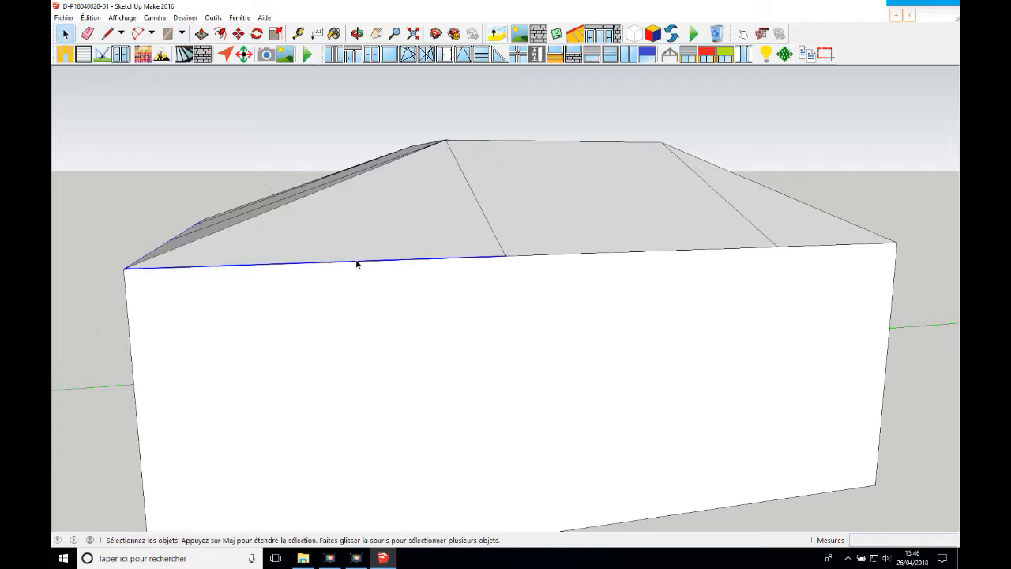
left_click(531, 255, "ctrl")
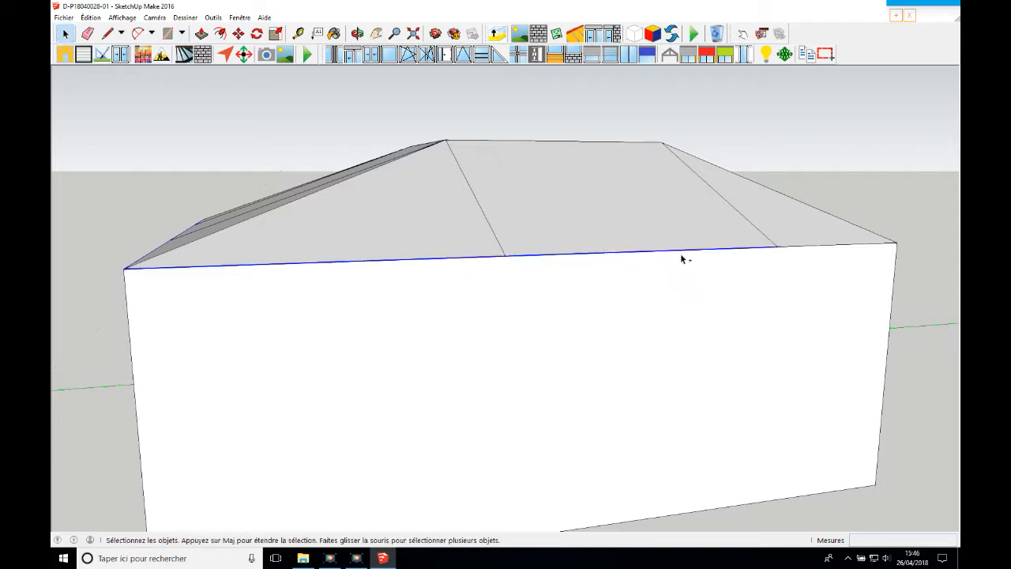
left_click(812, 245, "ctrl")
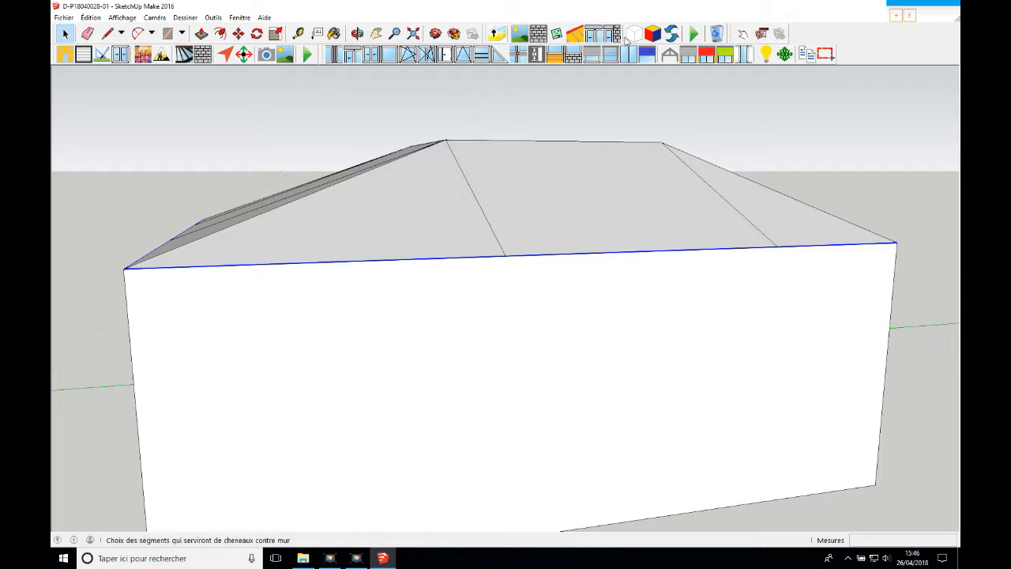
left_click(597, 35)
Mark the remaining wing's end eave as a gutter
left_click(358, 34)
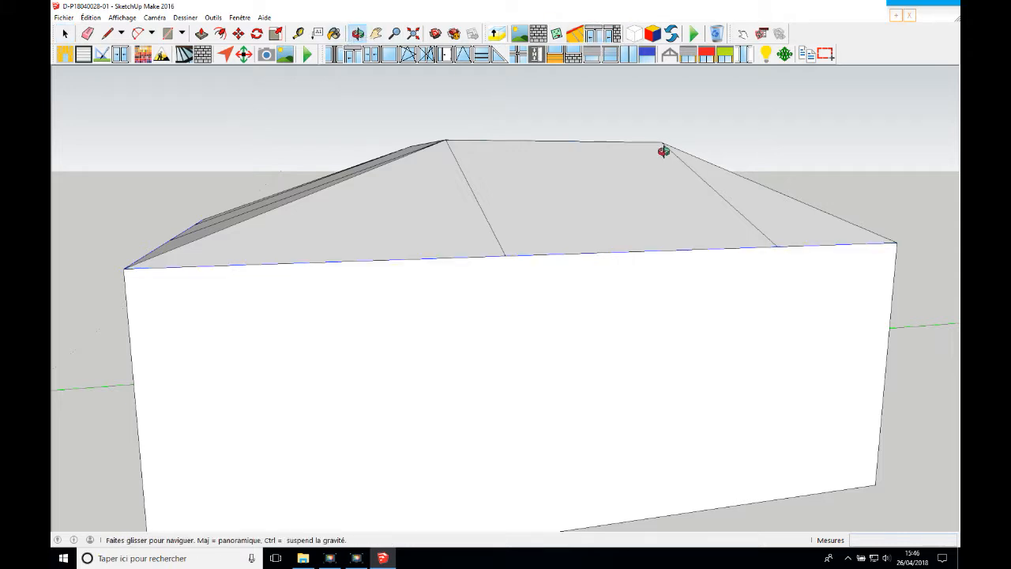
left_click_drag(662, 146, 571, 181)
left_click_drag(673, 261, 662, 261)
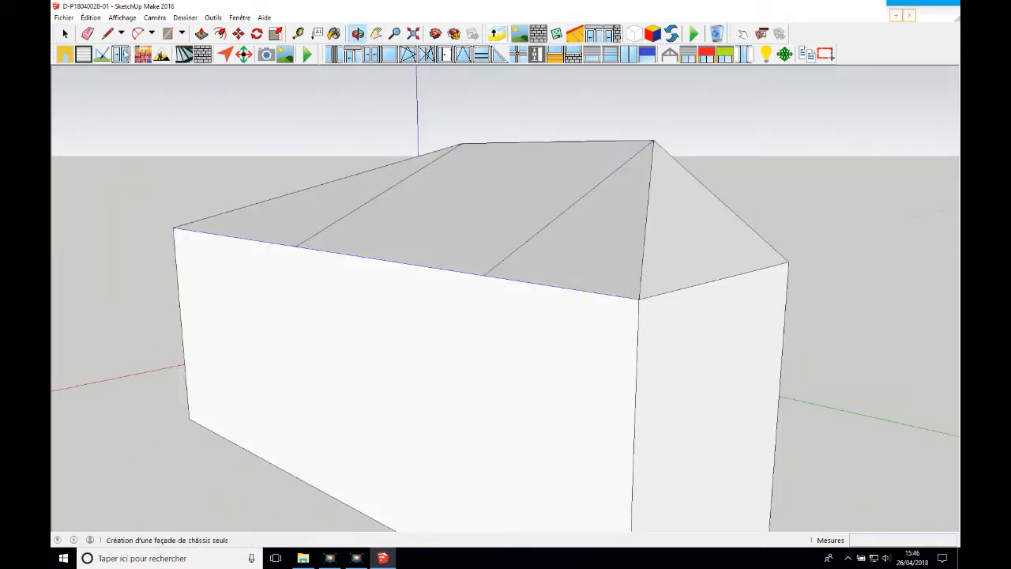
left_click(65, 33)
left_click(676, 290, "shift")
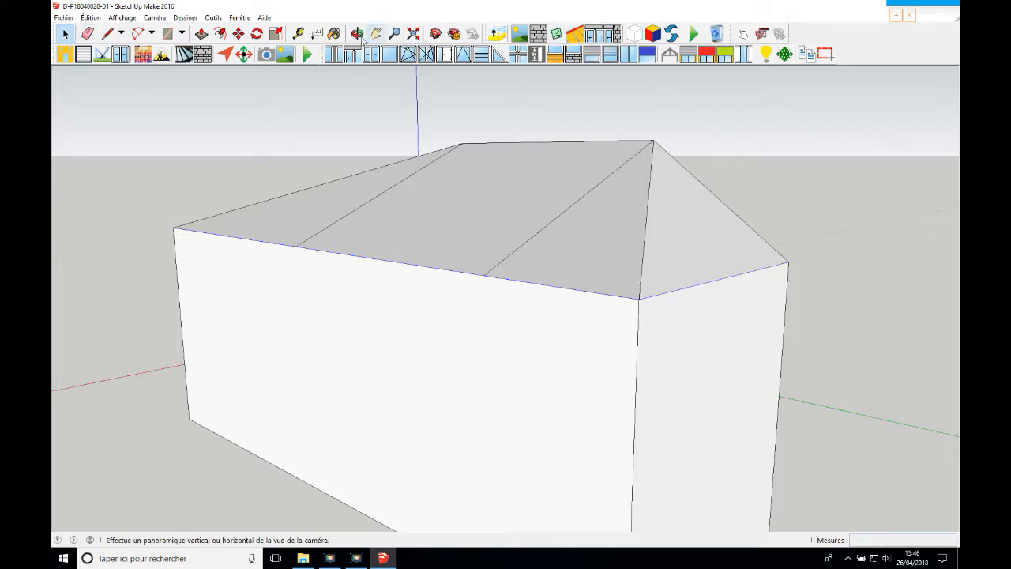
Mark the two top ridge segments of the L-shaped roof as ridges
left_click(358, 33)
left_click_drag(474, 197, 356, 244)
left_click_drag(595, 300, 513, 356)
left_click(68, 35)
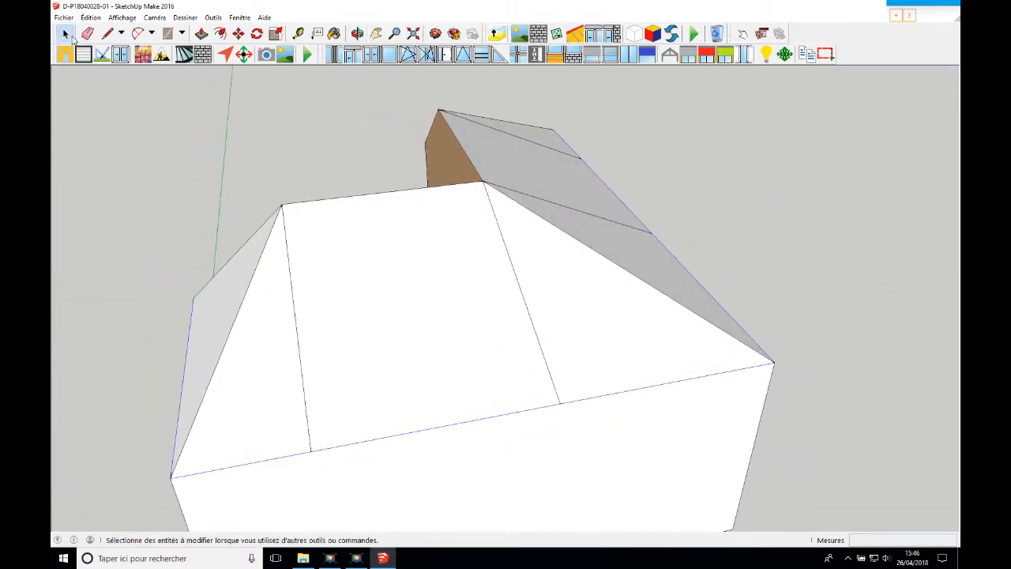
left_click(416, 192)
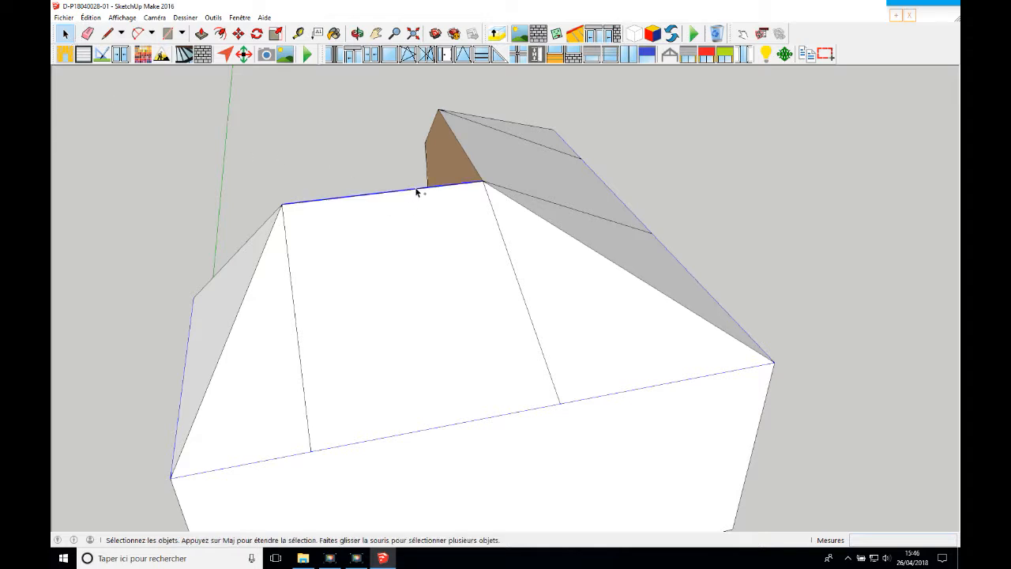
left_click(475, 170, "ctrl")
left_click(575, 34)
left_click(358, 34)
left_click_drag(325, 155, 451, 198)
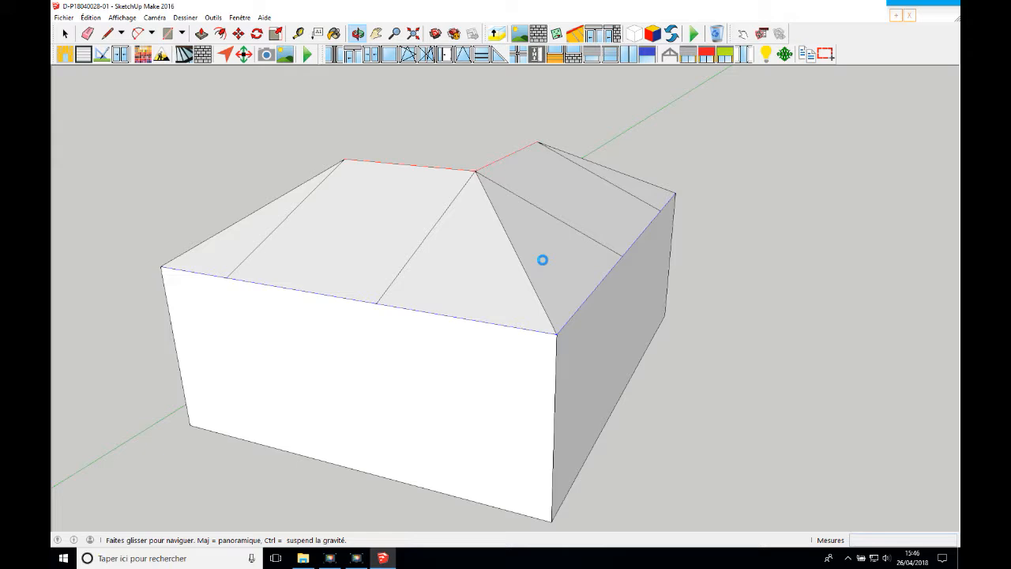
left_click_drag(543, 260, 481, 222)
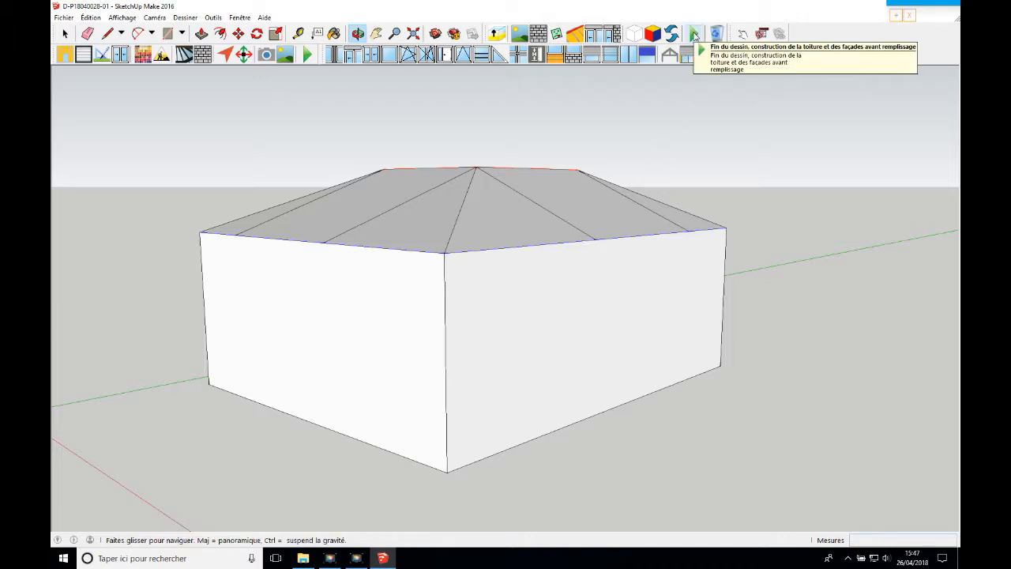
Finish the drawing and build the roof and facades, confirming the roller-shutter range option
left_click(694, 34)
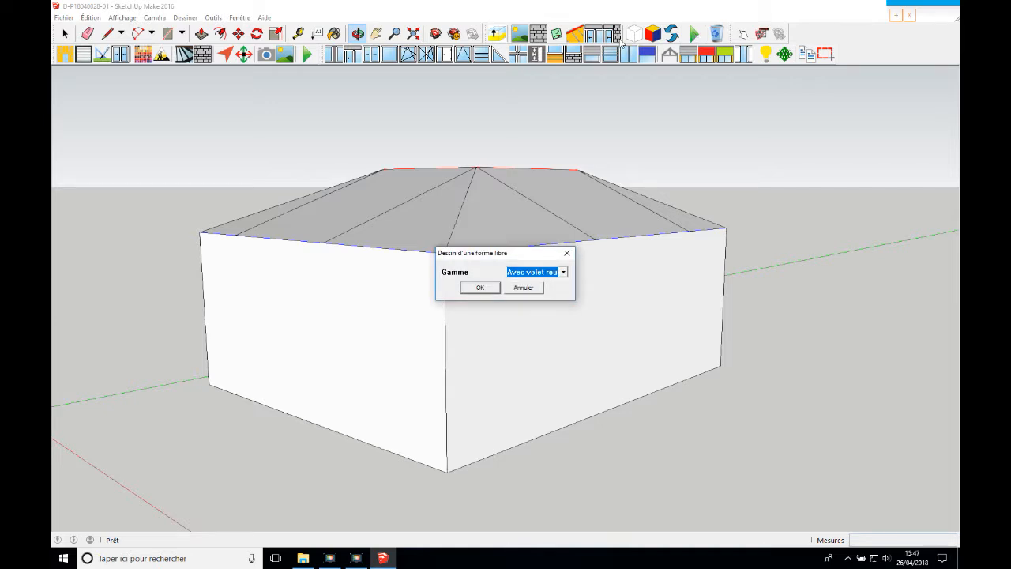
left_click(540, 273)
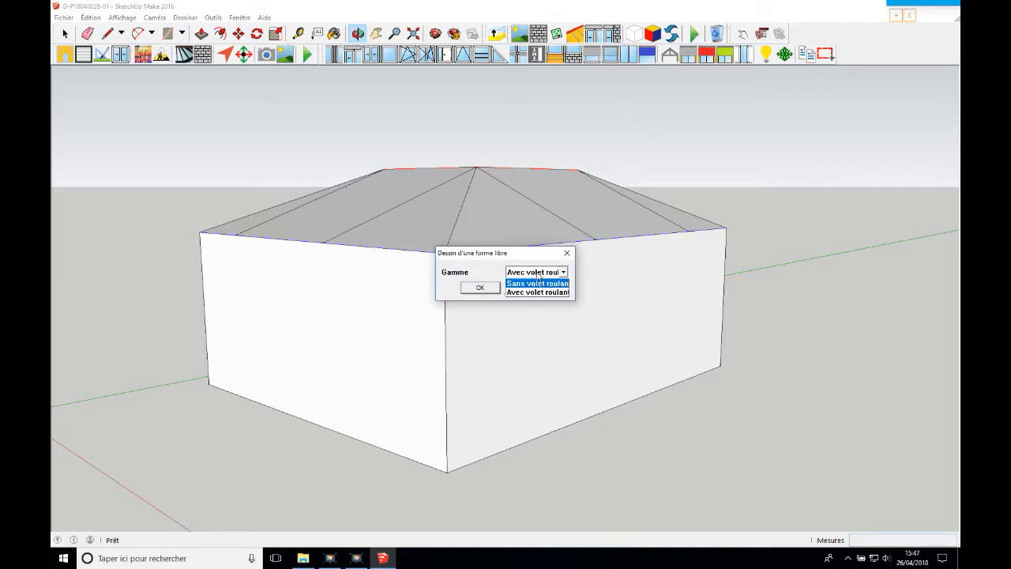
left_click(538, 275)
left_click(480, 287)
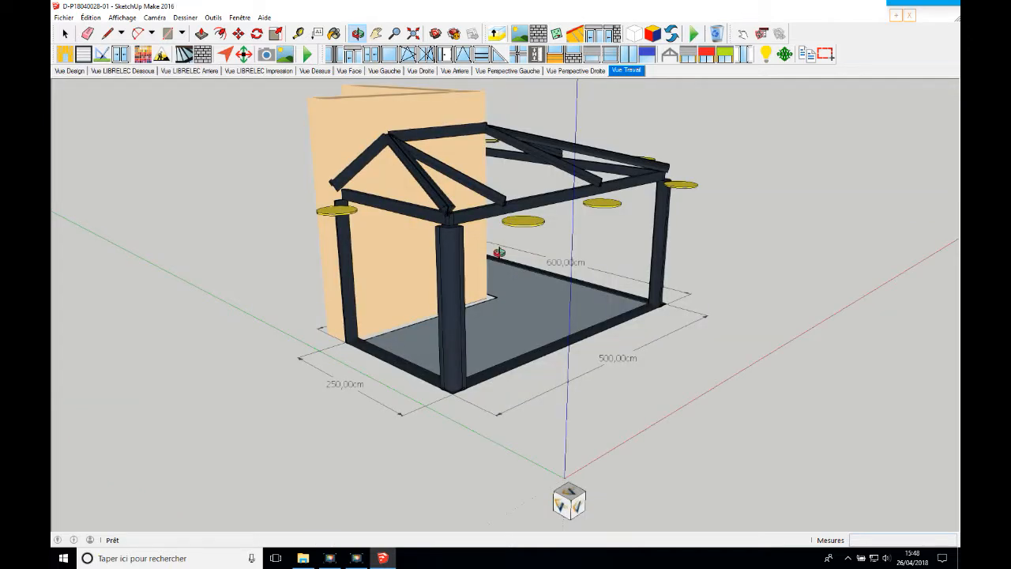
middle_click_drag(479, 246, 576, 285)
left_click_drag(576, 285, 517, 251)
Set up the triangular roof bay on the 250 cm end as Toiture quart soleil with equal spacing and 1 intermediate rafter
left_click(377, 33)
left_click_drag(486, 165, 489, 197)
left_click(358, 33)
left_click_drag(401, 165, 634, 200)
left_click(744, 35)
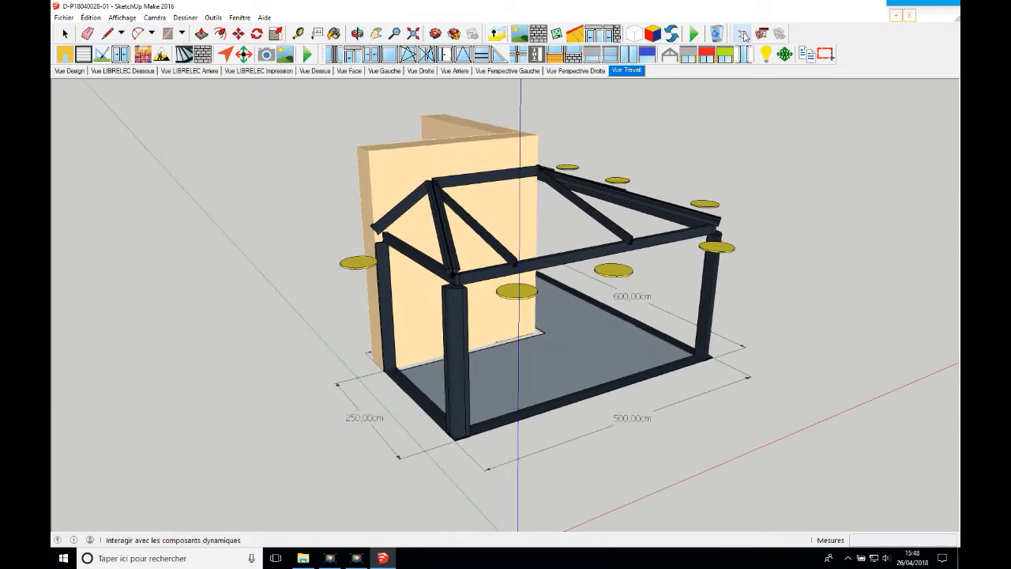
left_click(369, 266)
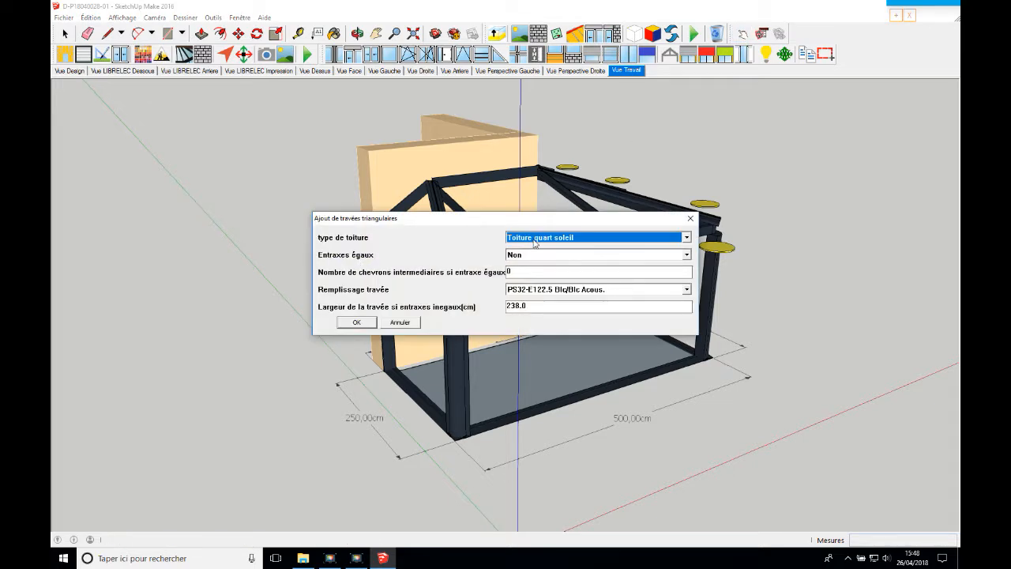
left_click(559, 229)
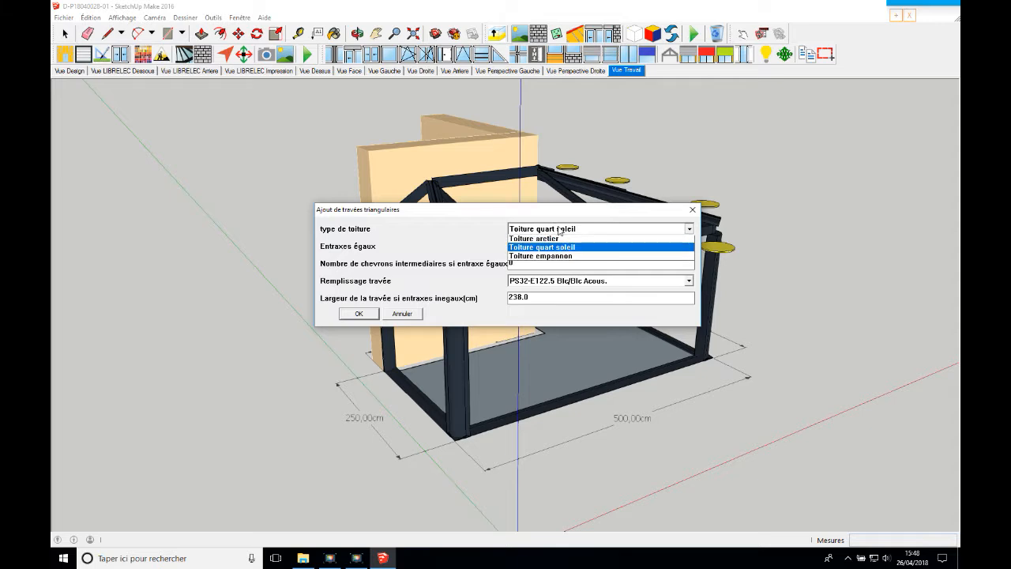
left_click(558, 229)
left_click(537, 246)
left_click(526, 265)
left_click(525, 263)
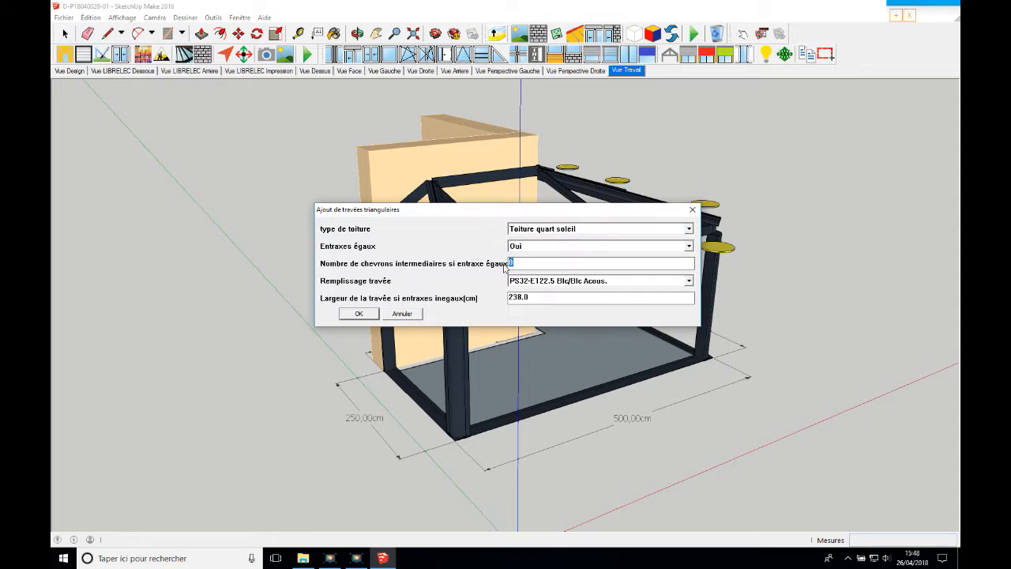
Choose PS66-E122.5 S Blc/Ardoise as the bay's infill and create the 250 cm end's roof bay
left_click(542, 281)
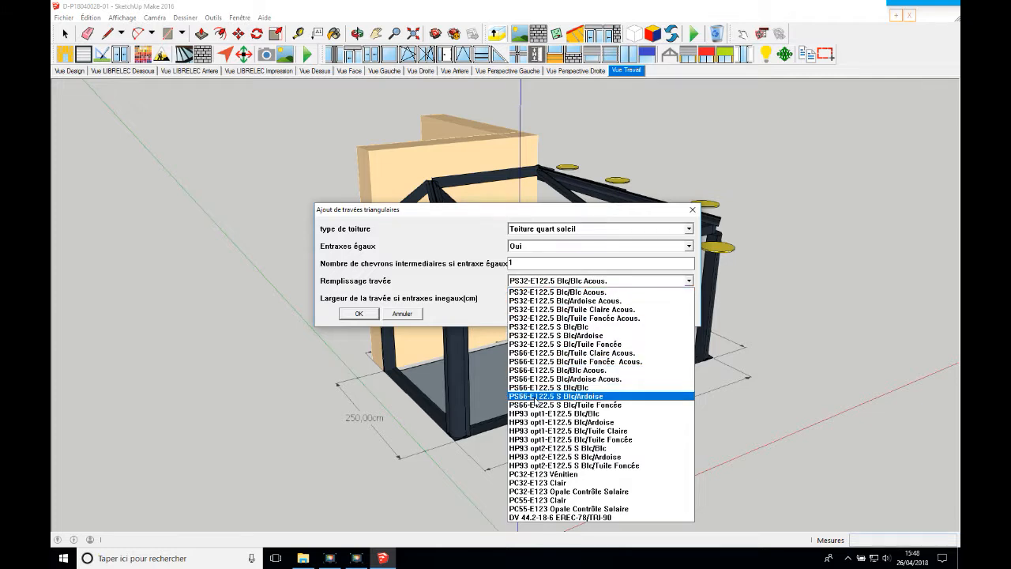
left_click(536, 397)
left_click(368, 315)
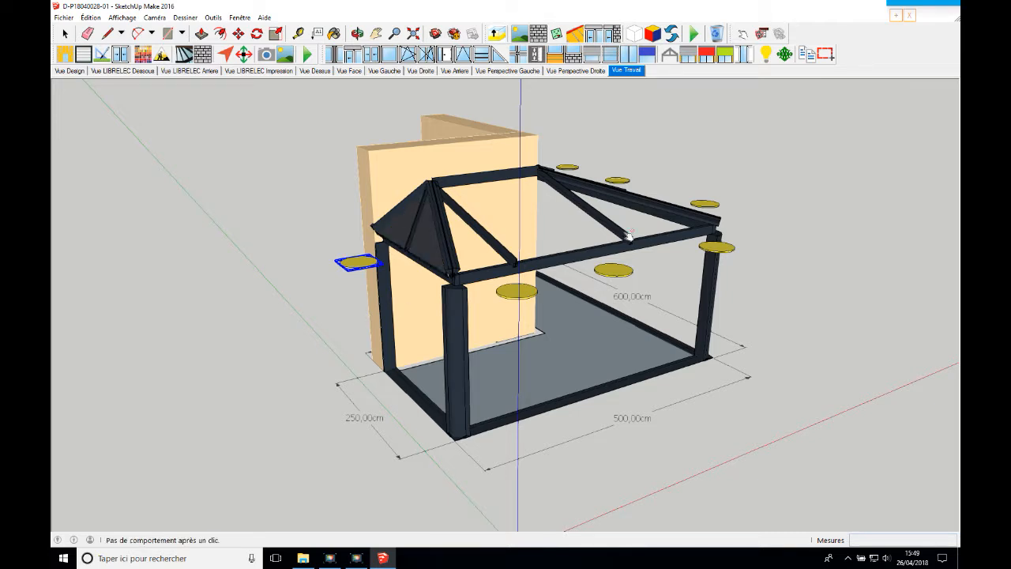
Add a Toiture aretier triangular bay beside the 250 cm end on the 500 cm side, with PS66-E122.5 S Blc/Ardoise infill
left_click(522, 291)
left_click(577, 238)
left_click(567, 246)
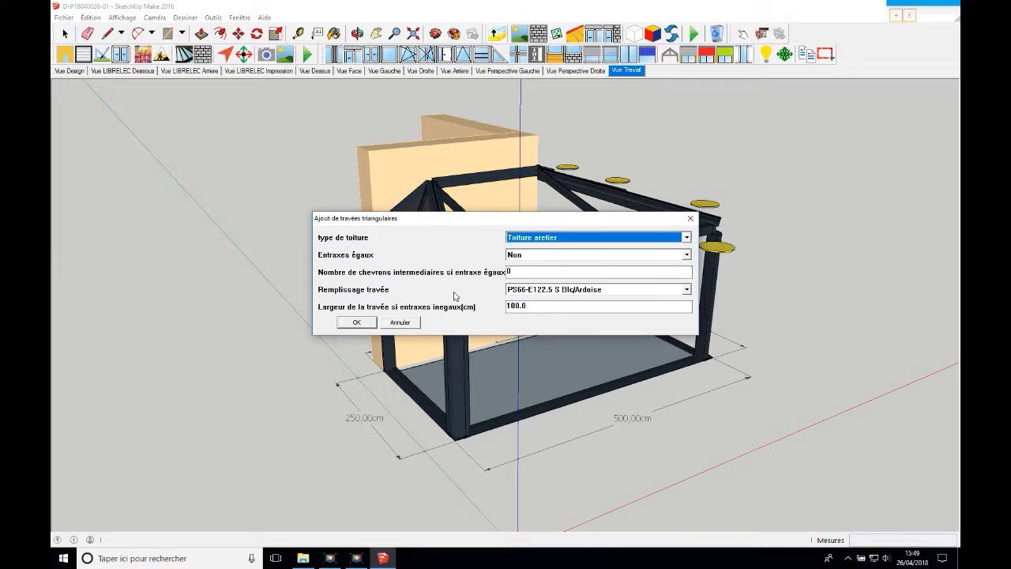
left_click(356, 322)
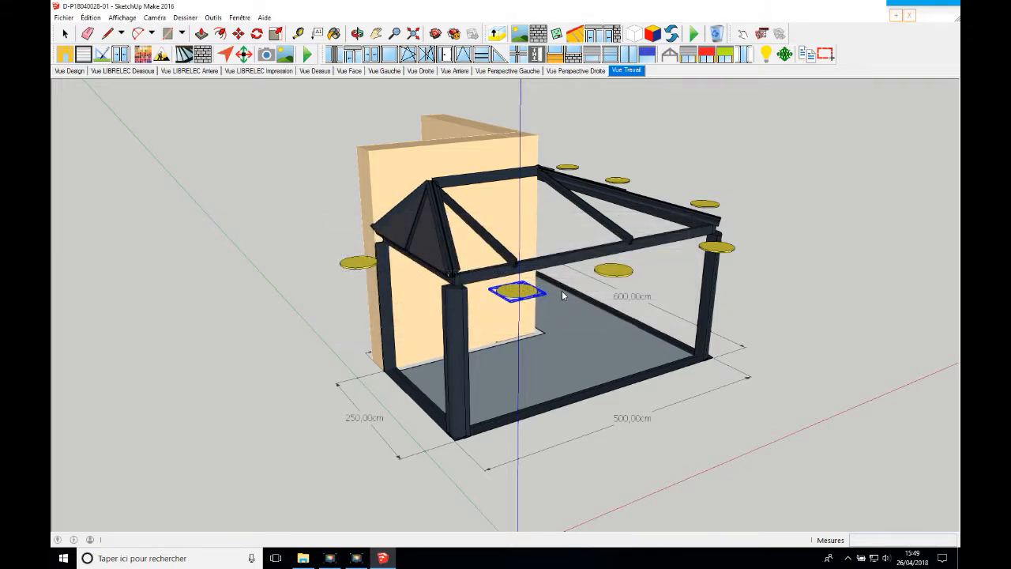
Fill the middle of the 500 cm side's roof with equally spaced rectangular bays in PS66-E122.5 S Blc/Ardoise
left_click(615, 271)
left_click(570, 246)
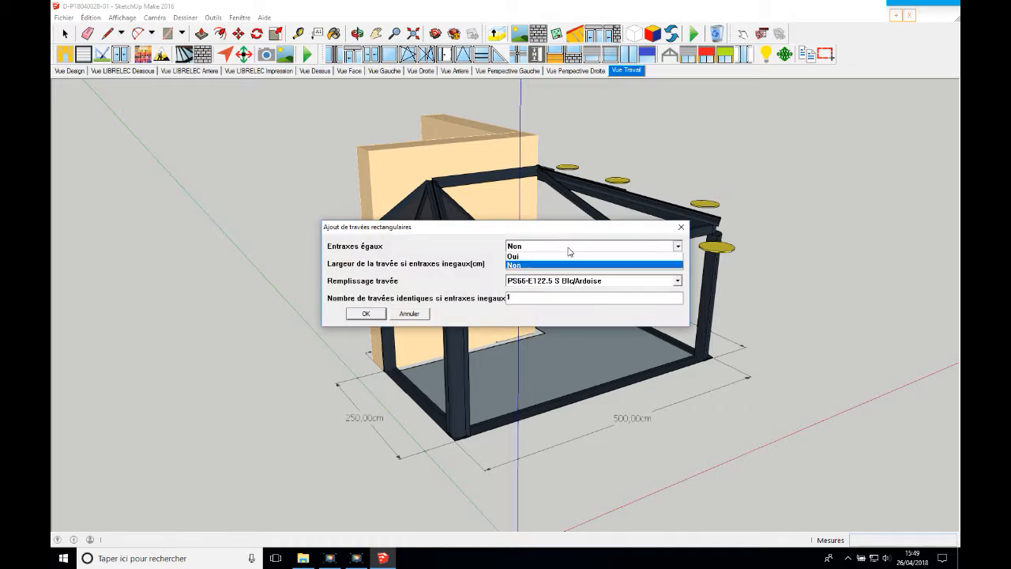
left_click(559, 257)
left_click(366, 314)
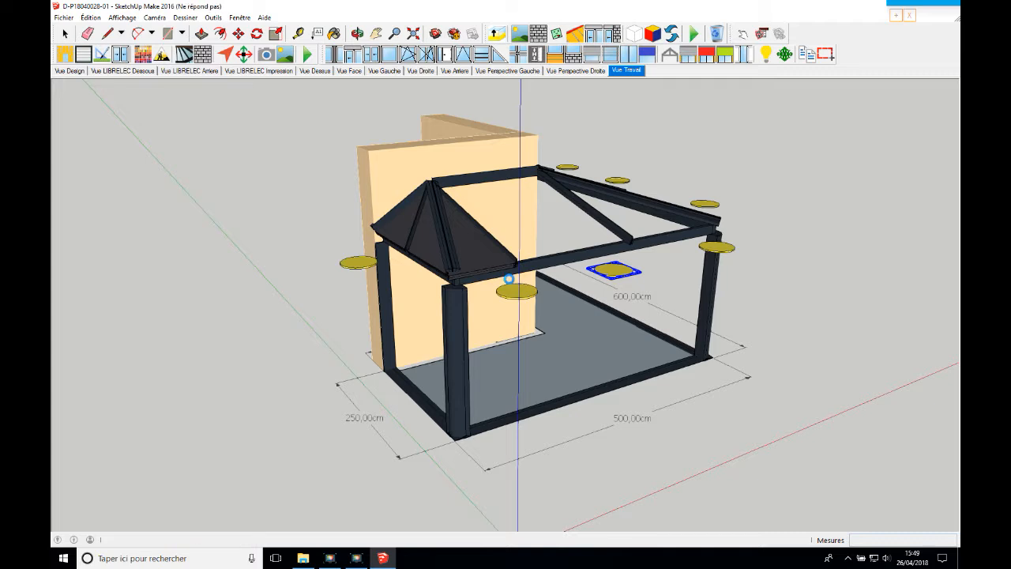
Add a Toiture quart soleil triangular bay at the outer-corner end of the 500 cm side, with equally spaced intermediate rafters
left_click(719, 250)
left_click(686, 237)
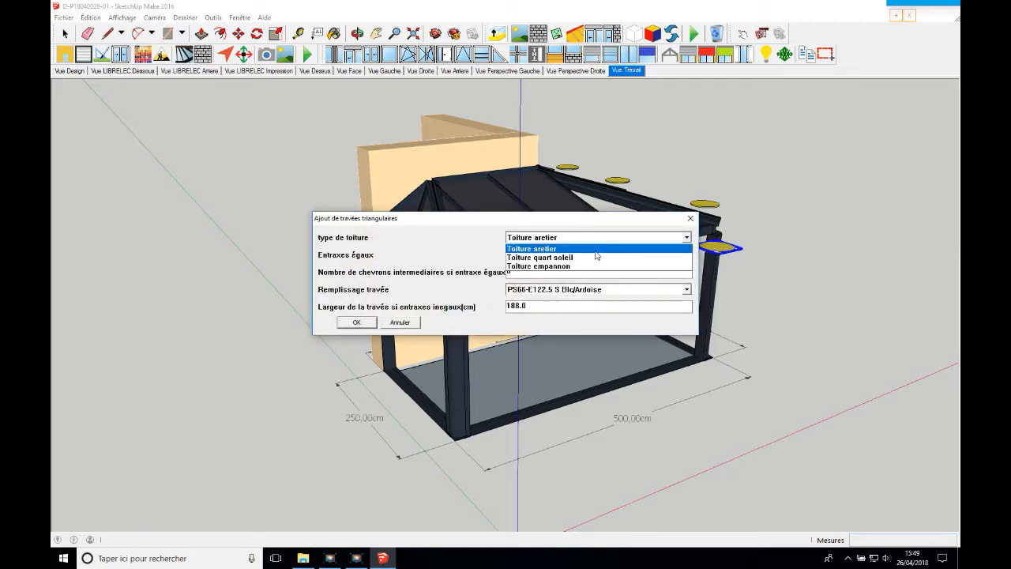
left_click(573, 258)
left_click(545, 254)
left_click(539, 264)
key("Tab")
type("2")
key("Return")
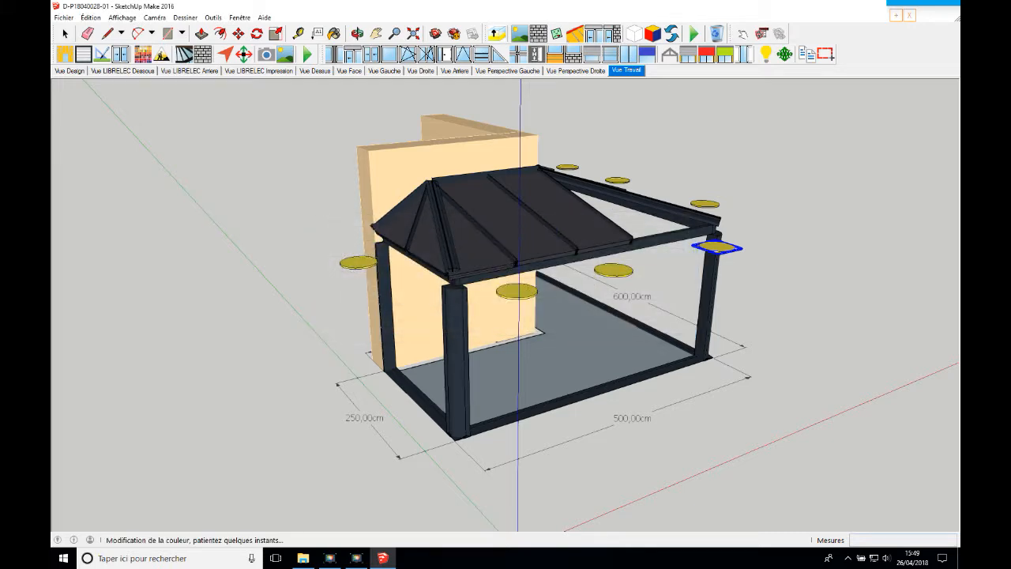
Add an equally spaced Toiture quart soleil triangular bay on the 600 cm side next to the outer corner
left_click(360, 35)
left_click_drag(605, 215, 548, 221)
left_click(744, 35)
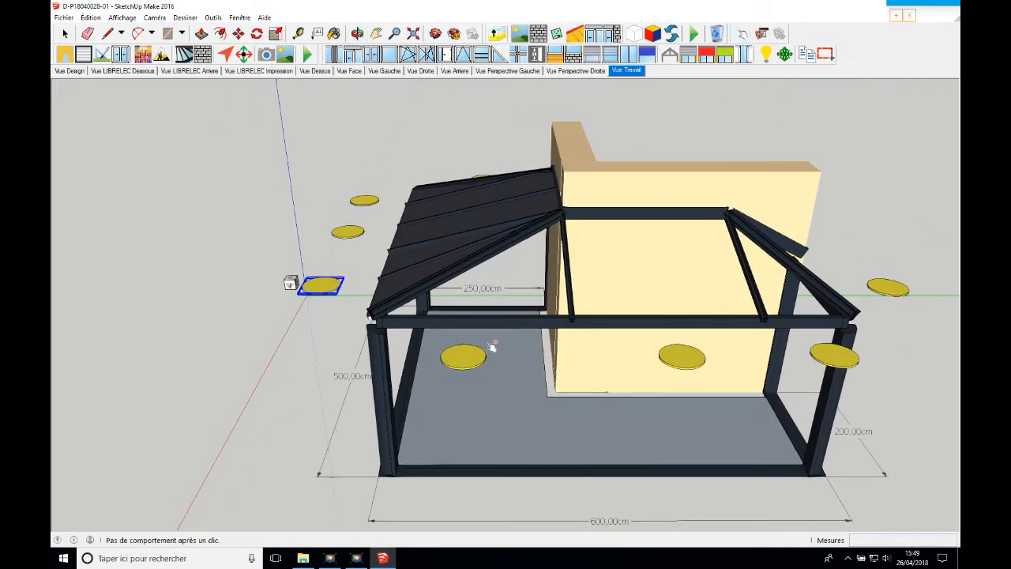
left_click(478, 354)
left_click(537, 252)
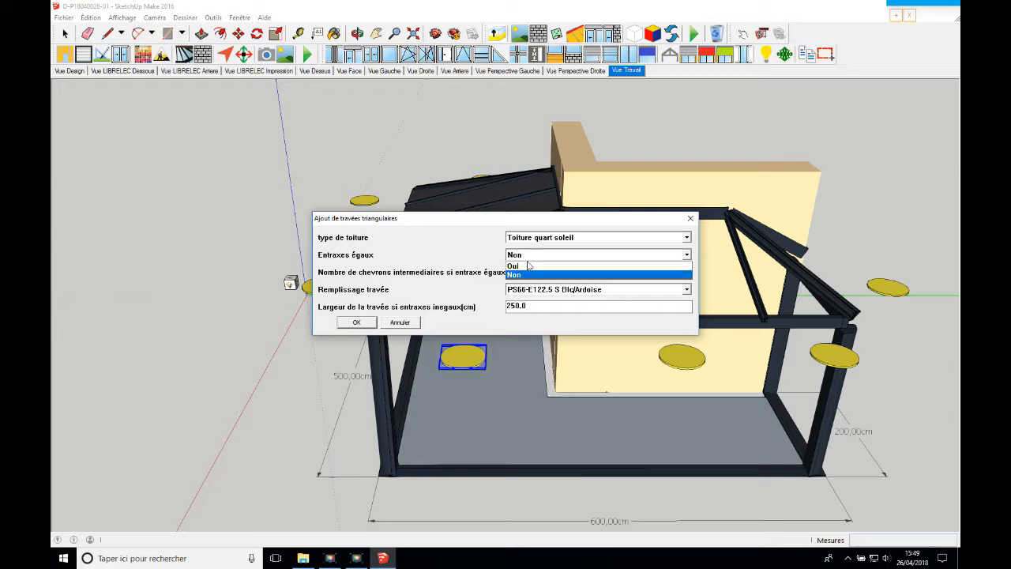
left_click(528, 272)
key("Return")
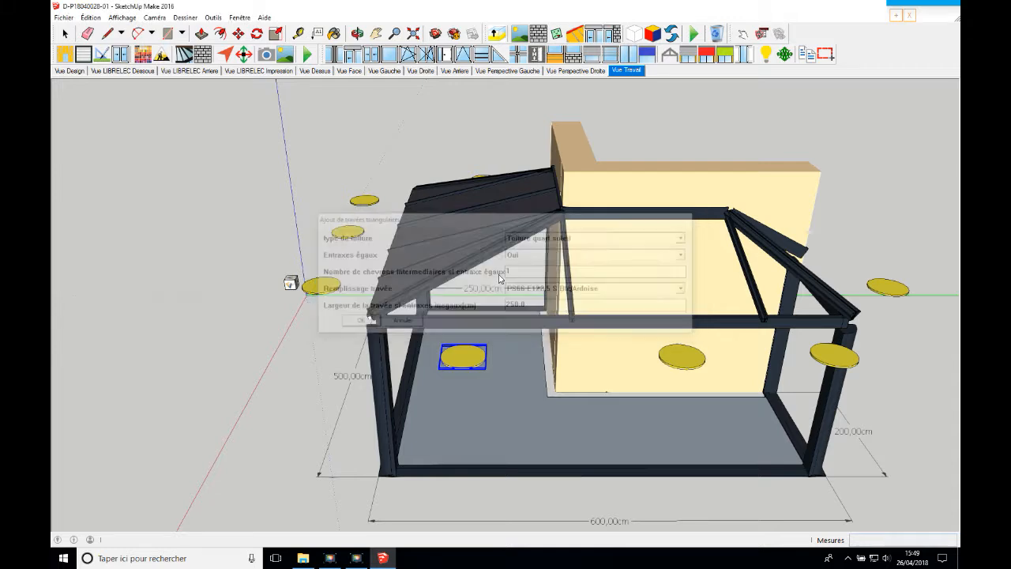
Fill the middle of the 600 cm side's roof with equally spaced rectangular bays in PS66-E122.5 S Blc/Ardoise
left_click(684, 362)
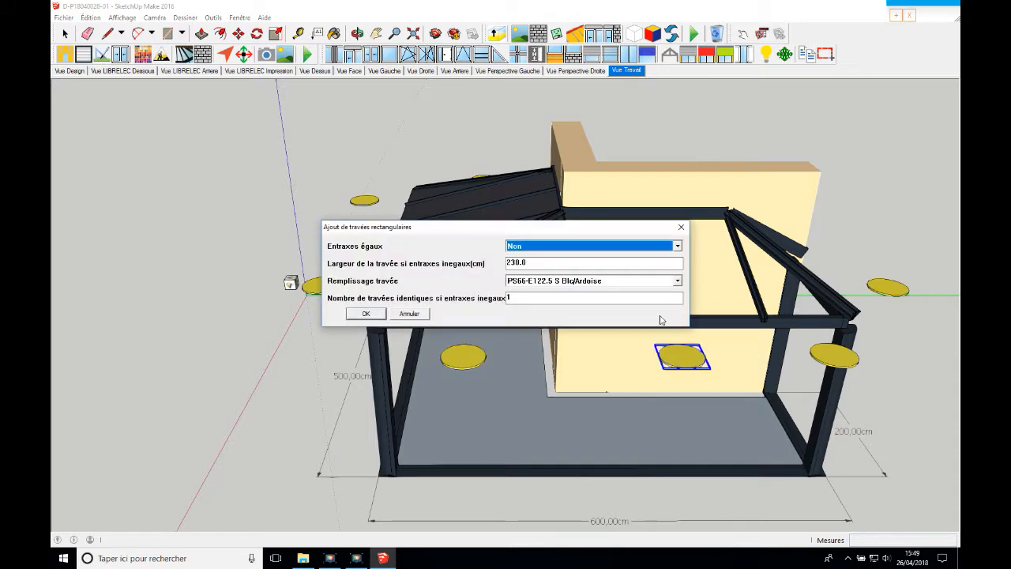
left_click(589, 246)
left_click(576, 263)
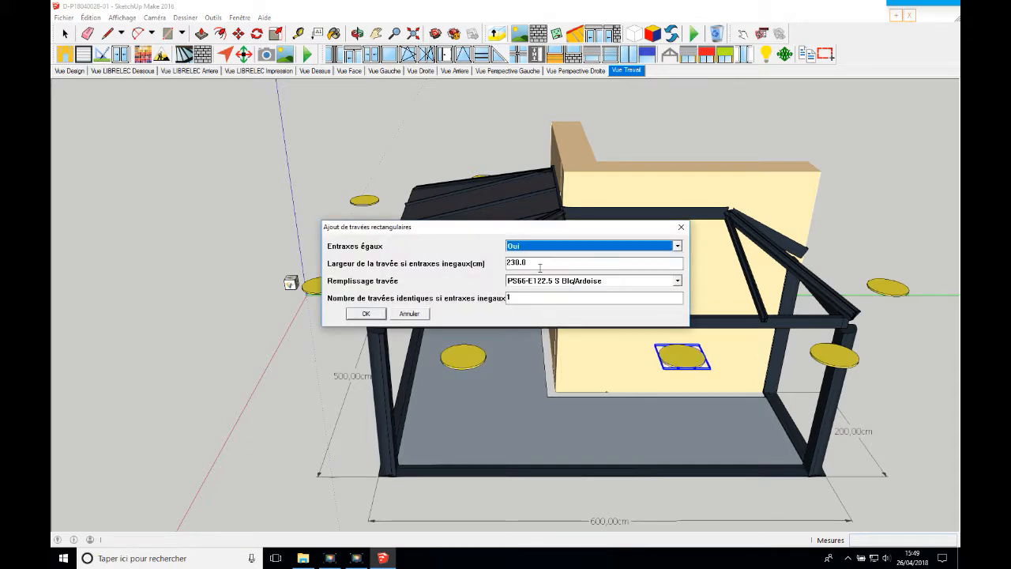
left_click(366, 313)
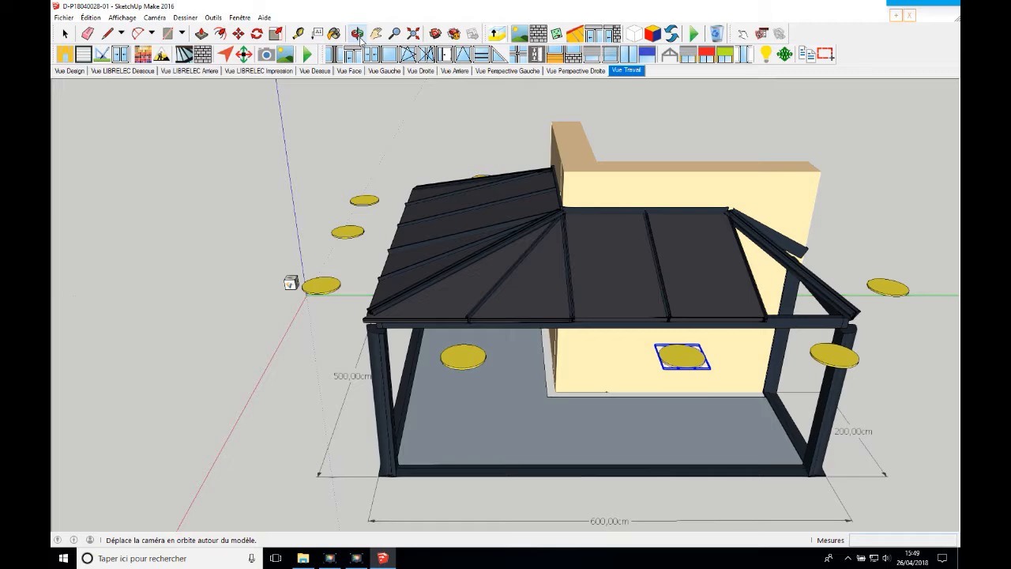
Add a Toiture quart soleil triangular bay on the 600 cm side next to the 200 cm end
left_click(360, 36)
left_click_drag(500, 122, 428, 137)
left_click(743, 34)
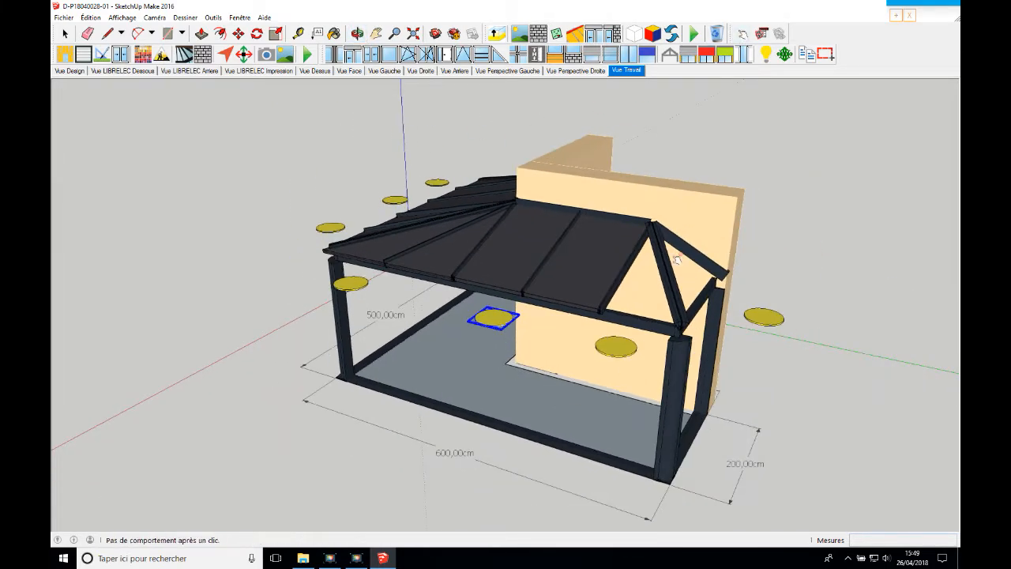
left_click(608, 340)
left_click(525, 239)
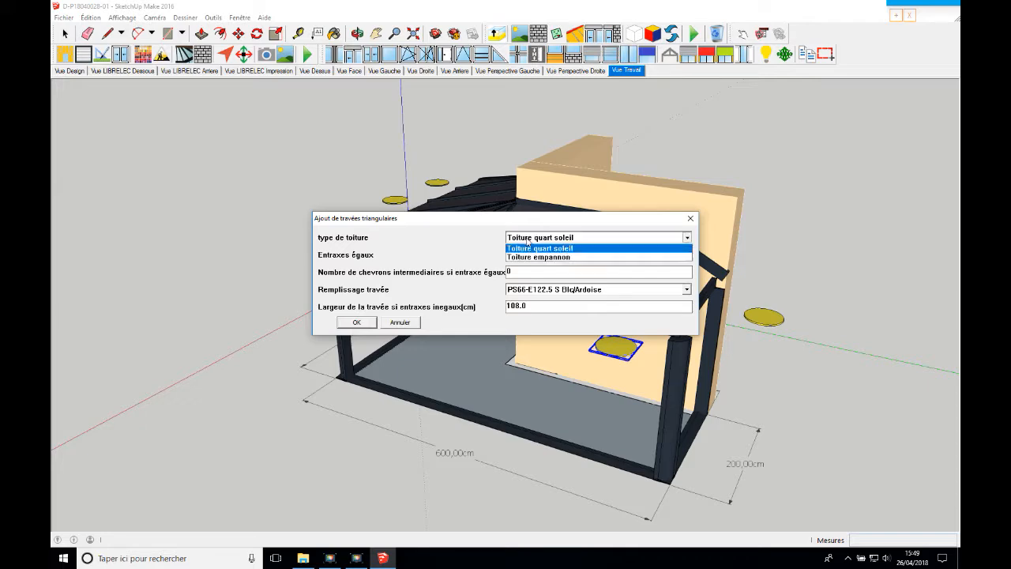
left_click(531, 248)
left_click_drag(485, 219, 493, 254)
left_click(379, 358)
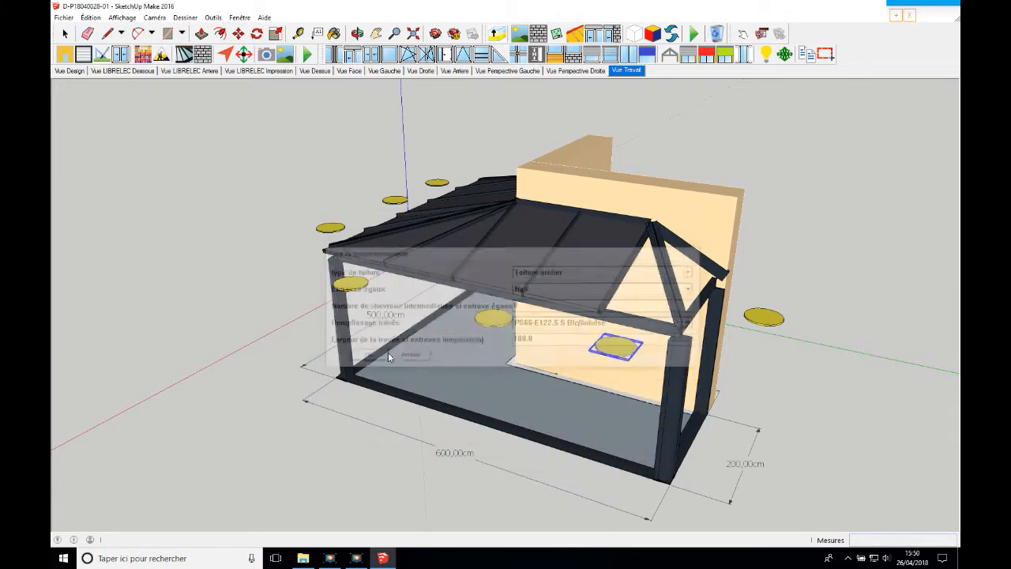
Add a Toiture quart soleil triangular bay on the 200 cm end with equal spacing and 1 intermediate rafter
left_click(764, 316)
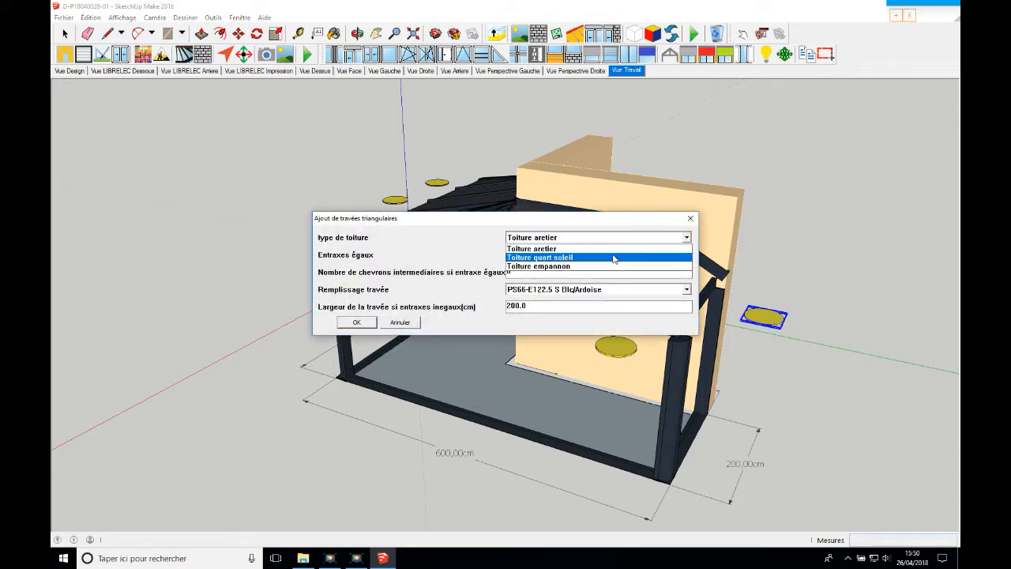
left_click(593, 259)
left_click(575, 257)
left_click(572, 267)
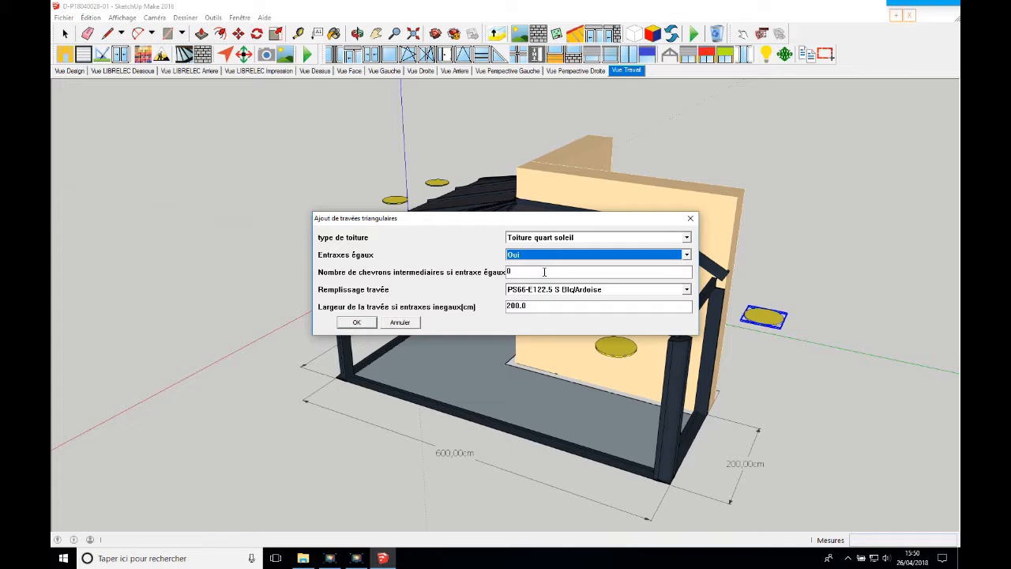
left_click_drag(542, 271, 491, 279)
type("1")
key("Return")
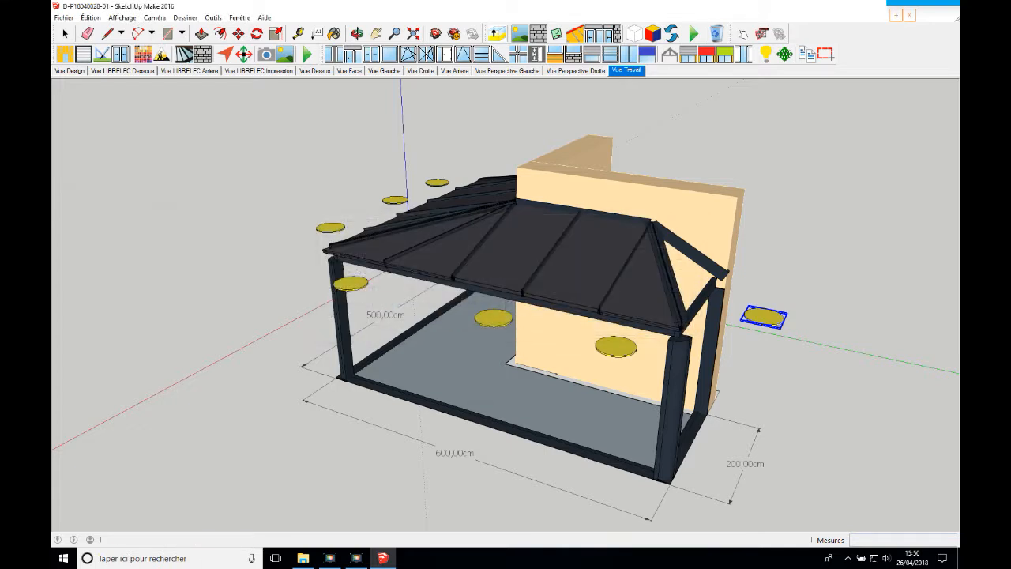
Add an AV3 cornice around the veranda's roof
left_click(363, 61)
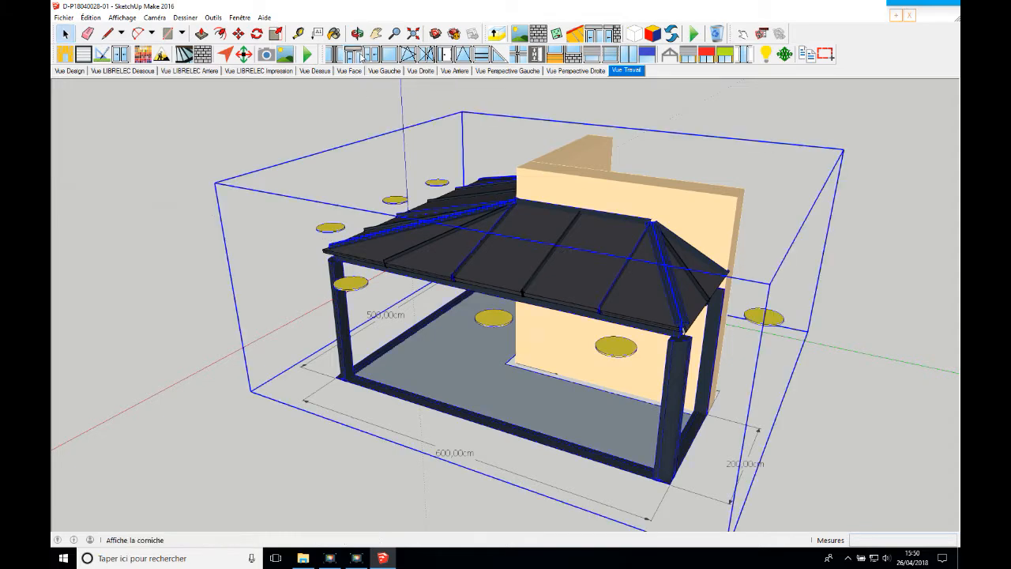
left_click(529, 272)
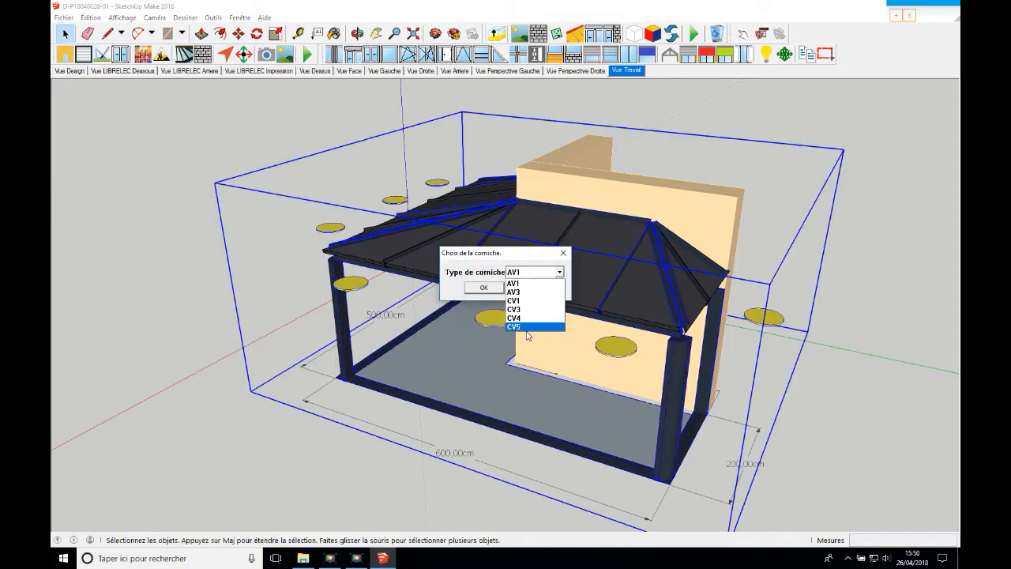
left_click(533, 292)
left_click(483, 287)
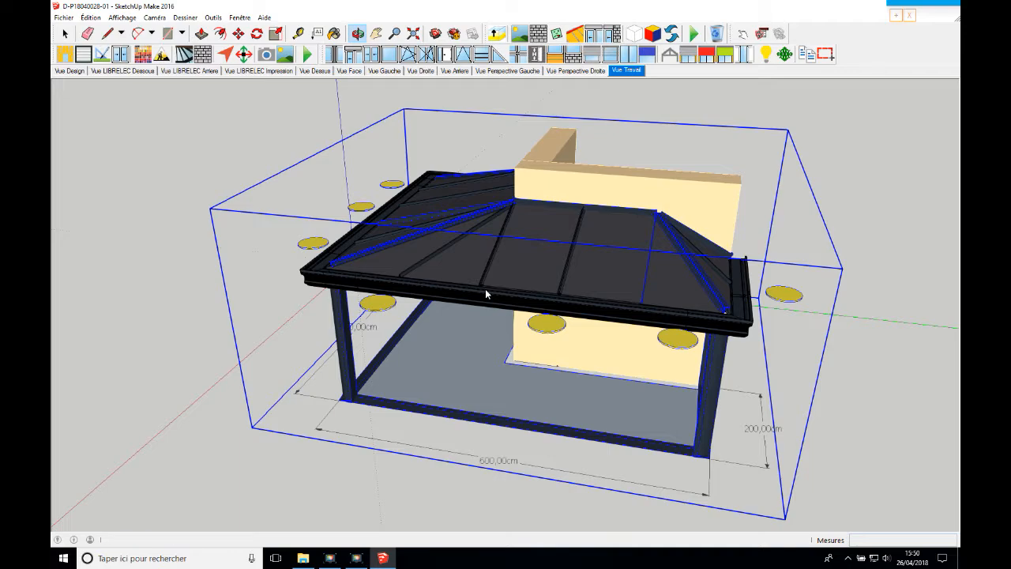
Insert a full-height two-leaf sliding frame 150 cm wide beside the wall post on the 250 cm end
mouse_move(484, 289)
middle_mouse_down()
mouse_move(173, 314)
mouse_move(144, 361)
mouse_move(645, 227)
mouse_move(582, 280)
mouse_move(609, 199)
mouse_move(530, 287)
mouse_move(683, 245)
mouse_move(540, 334)
mouse_move(548, 334)
middle_mouse_up()
left_click(67, 34)
left_click(307, 384)
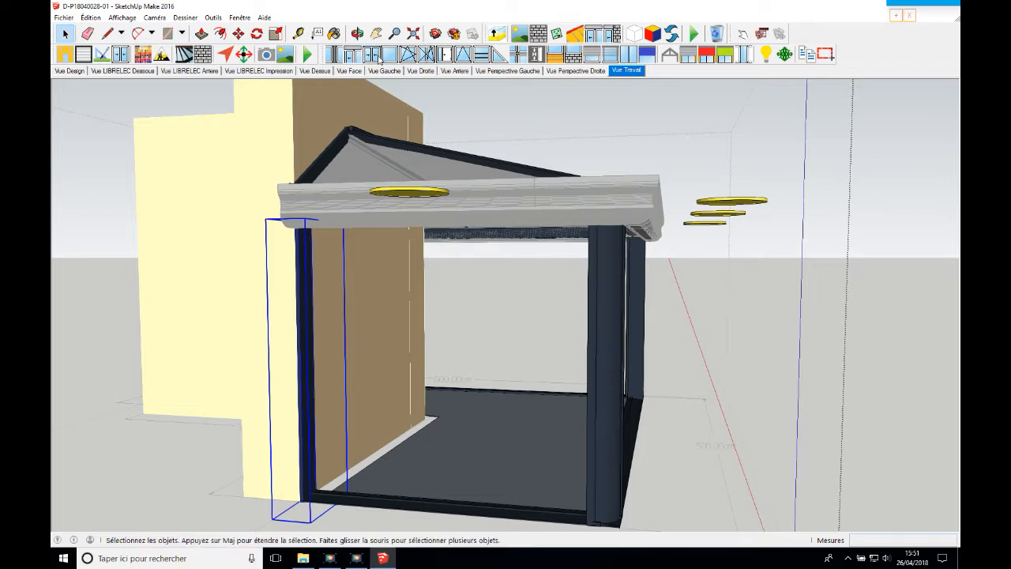
left_click(371, 53)
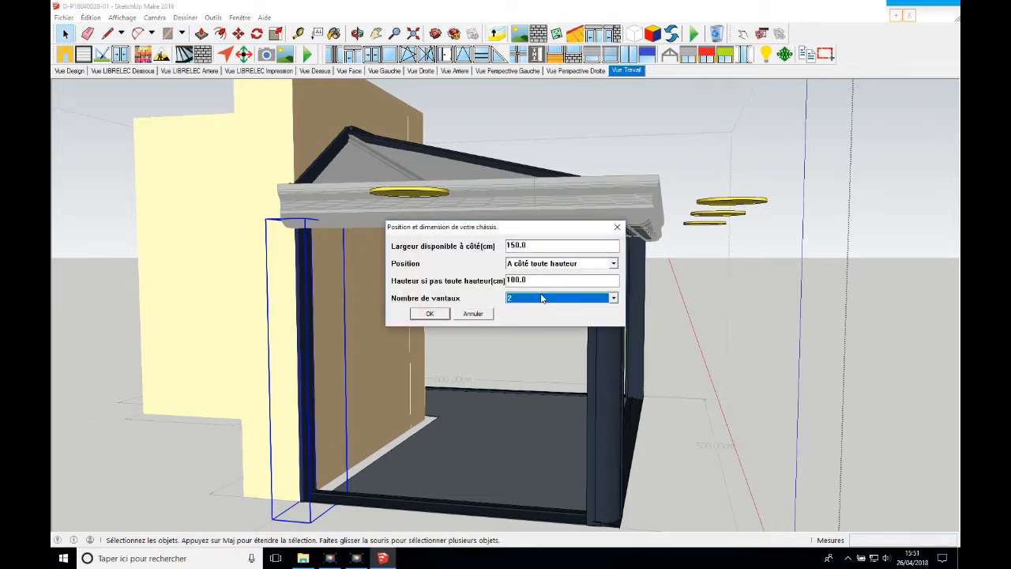
left_click(430, 314)
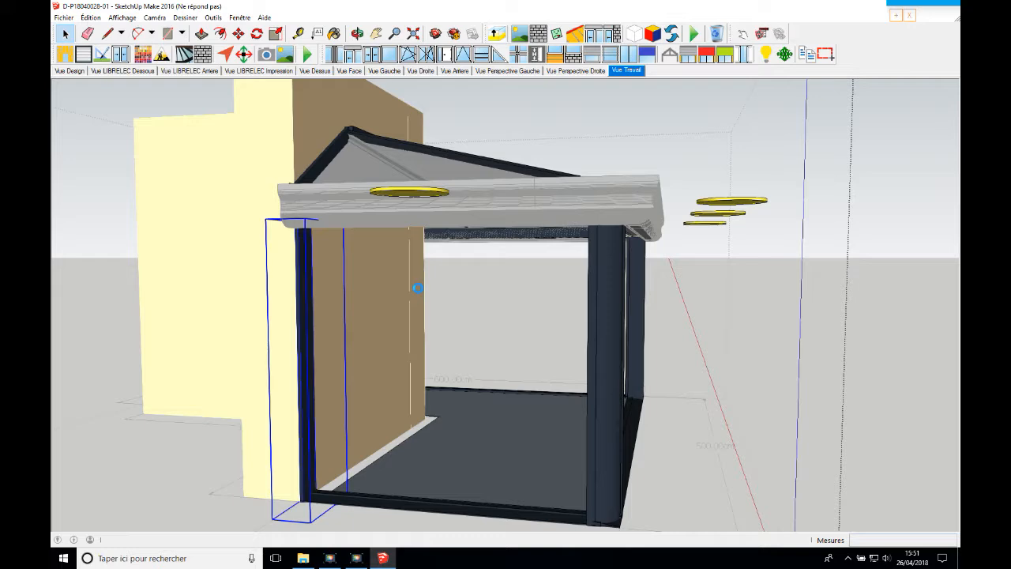
Scale the sliding frame's width by about 1.49 so it reaches the corner post, and deselect it
left_click(357, 33)
left_click_drag(494, 237, 476, 249)
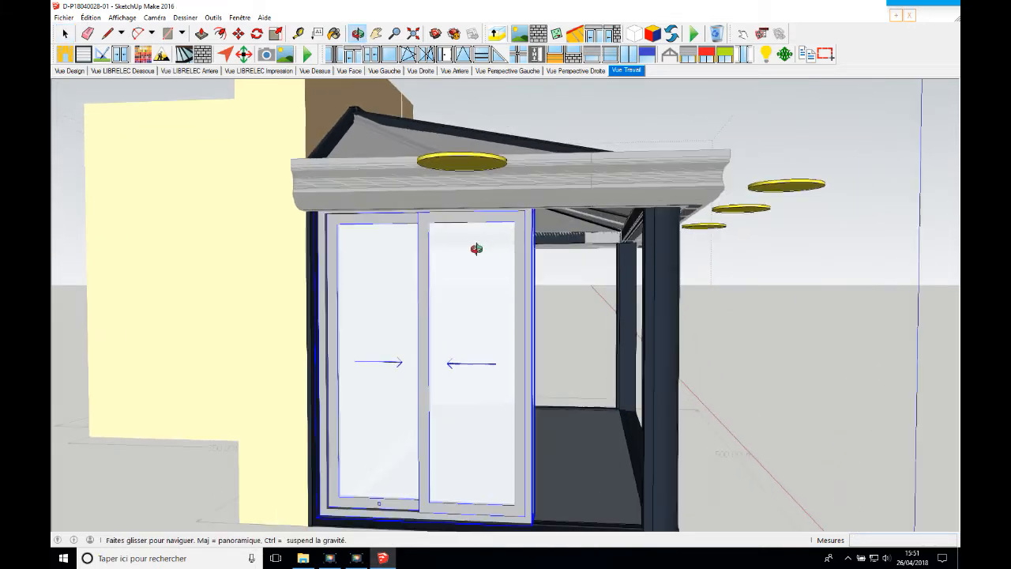
left_click(276, 34)
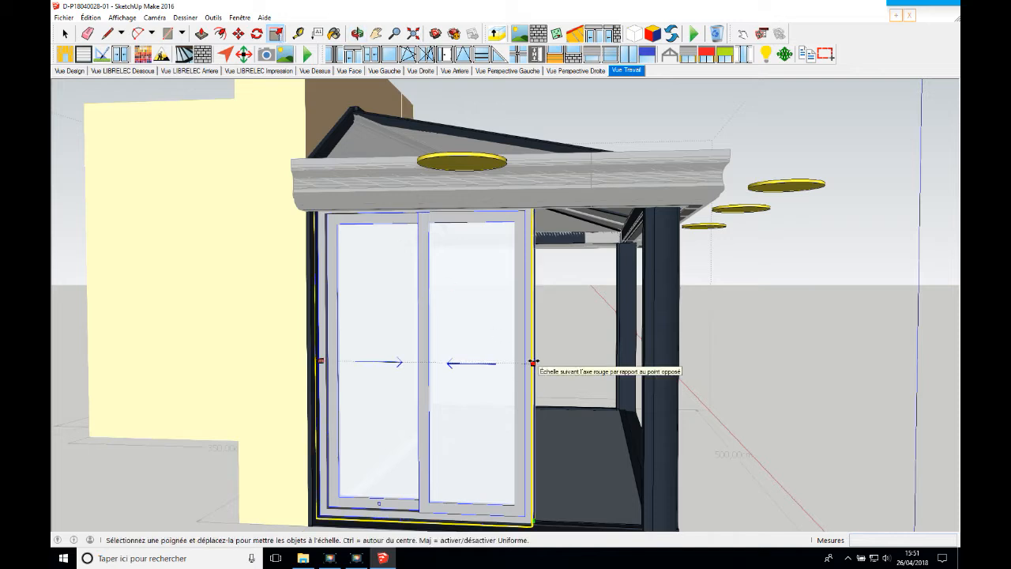
left_click_drag(534, 364, 643, 369)
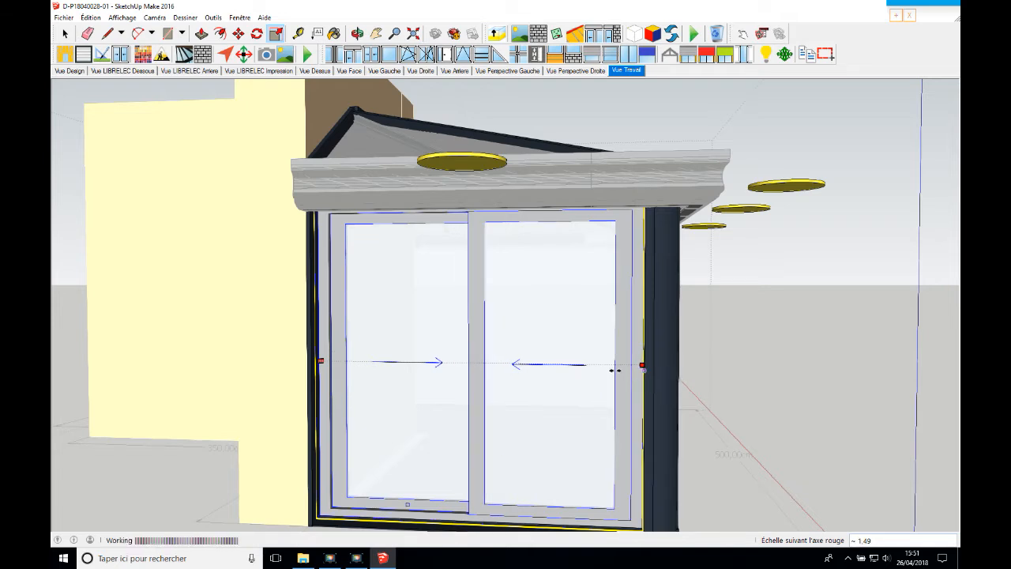
key("space")
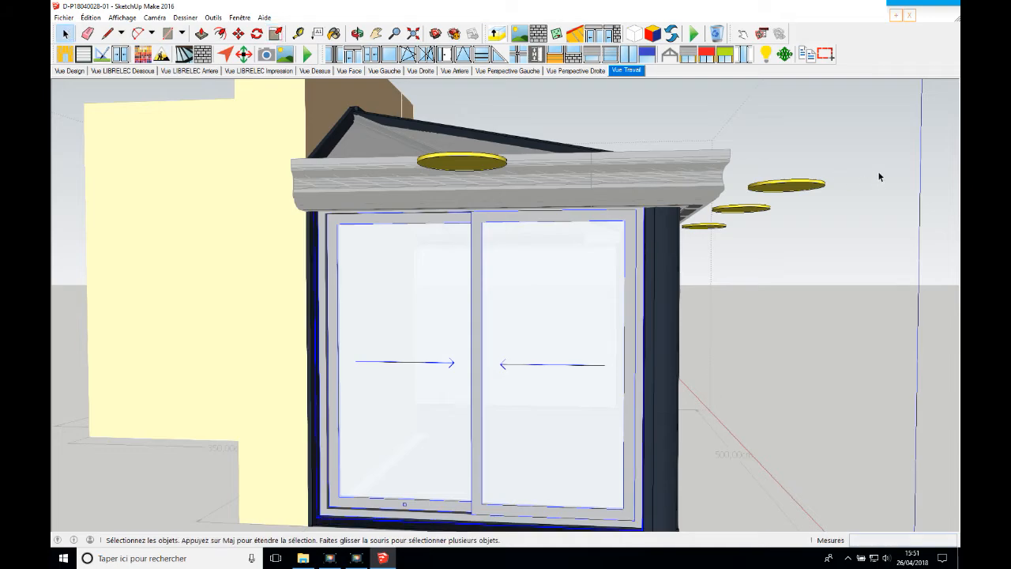
left_click(869, 160)
left_click(357, 33)
left_click_drag(763, 262, 366, 240)
scroll(366, 240, "down", 2)
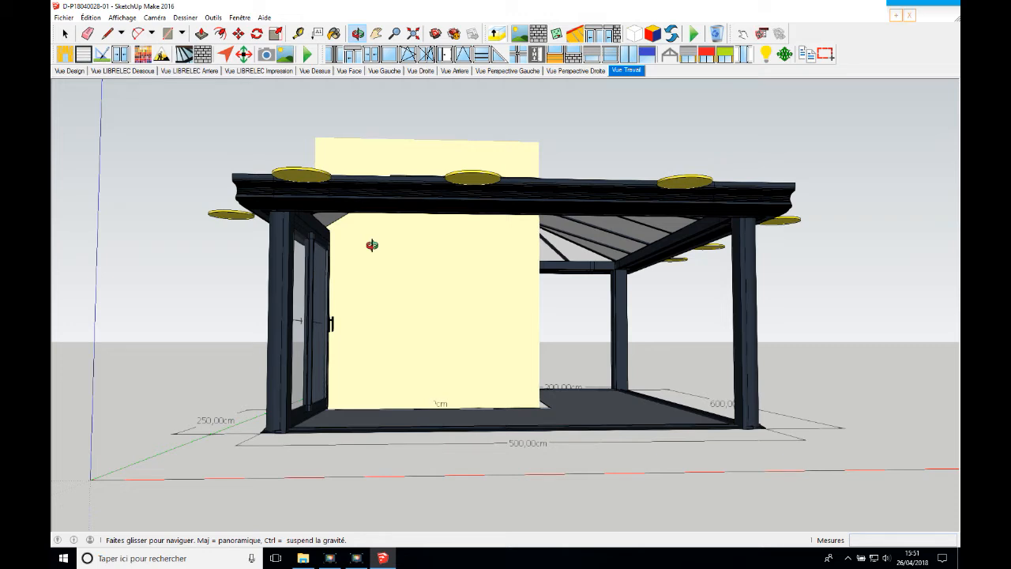